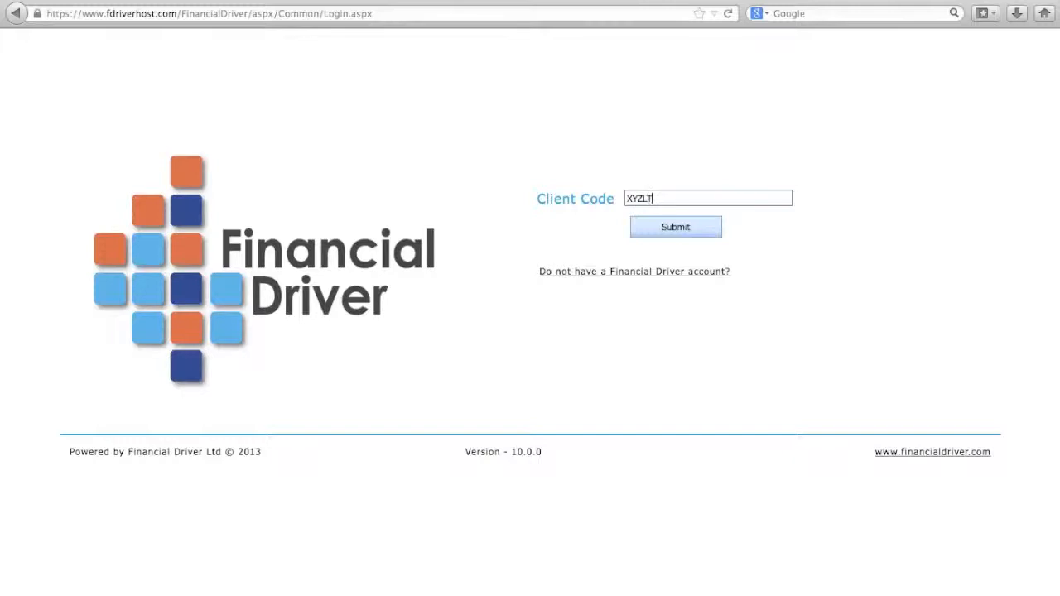
# Step: Submit the client code and log in with the username admin and the account password
pyautogui.click(674, 229)
pyautogui.click(653, 175)
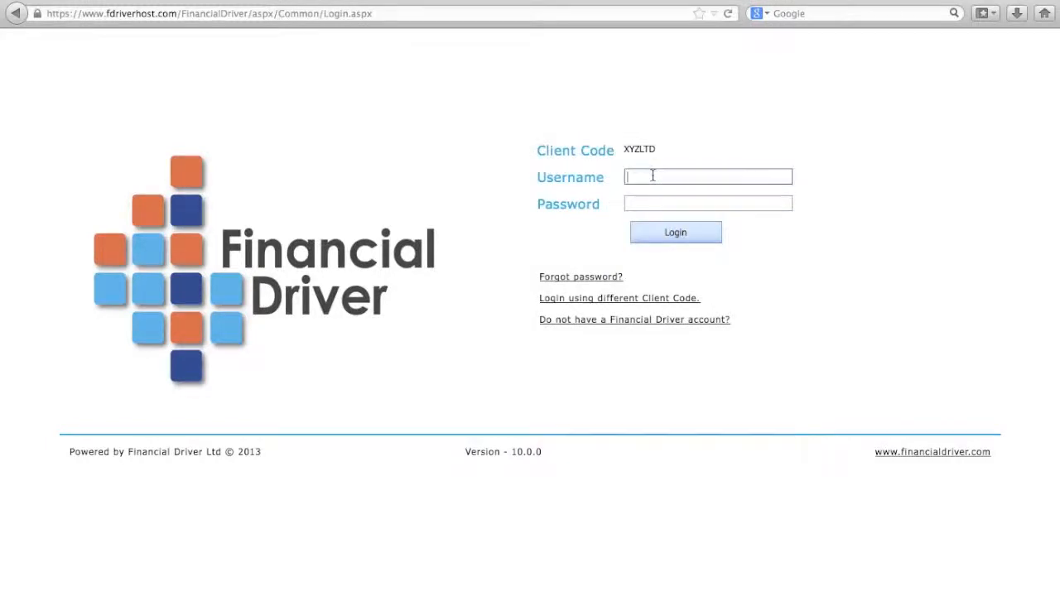
pyautogui.write('admin')
pyautogui.click(645, 205)
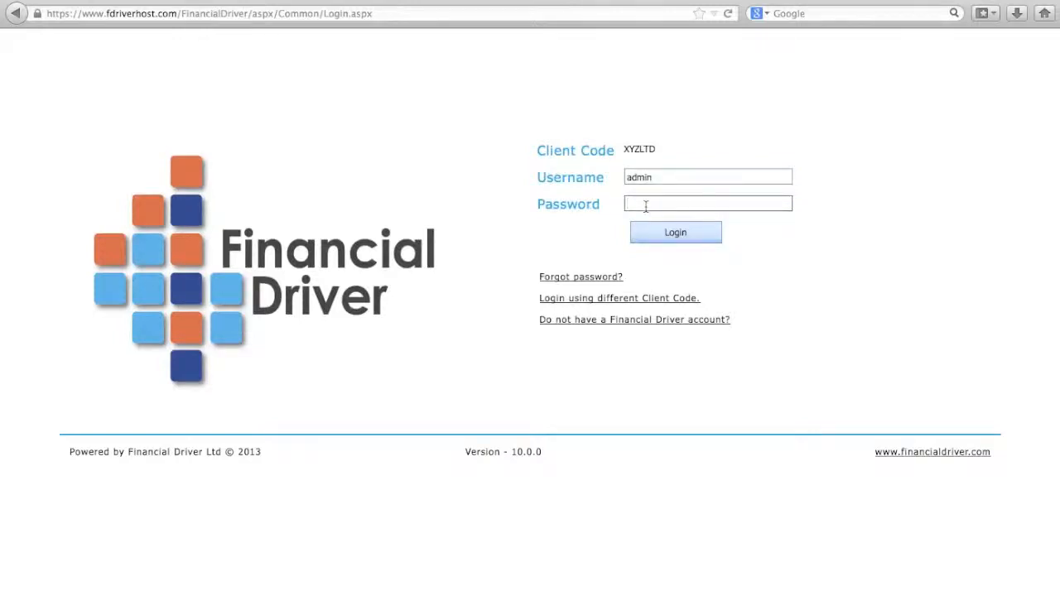
pyautogui.write('•••••')
pyautogui.click(673, 233)
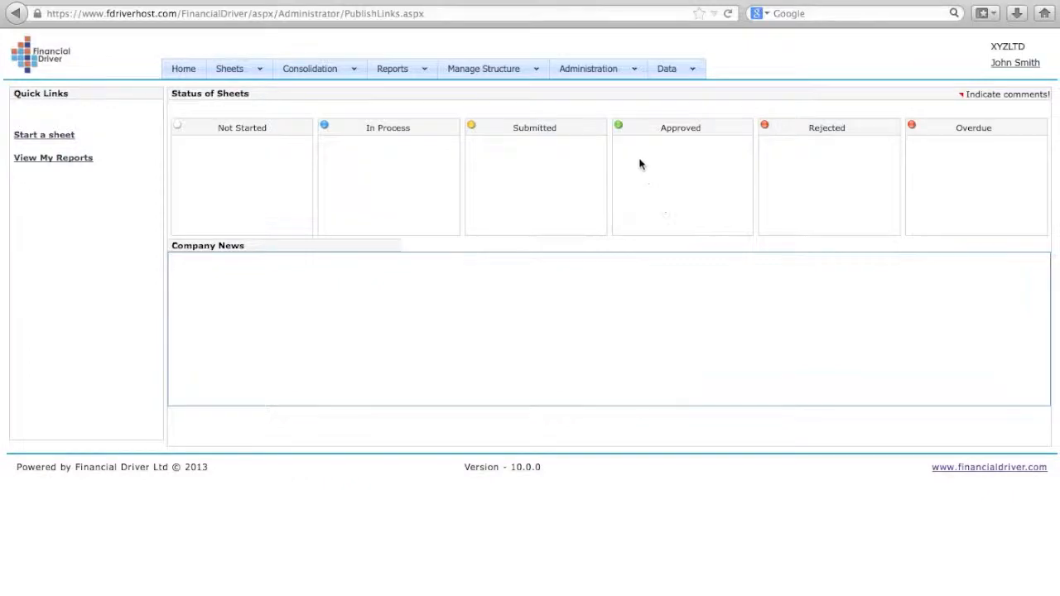
# Step: Insert a new user in Manage Users, filling in the login name, first name, last name, password and email
pyautogui.click(530, 69)
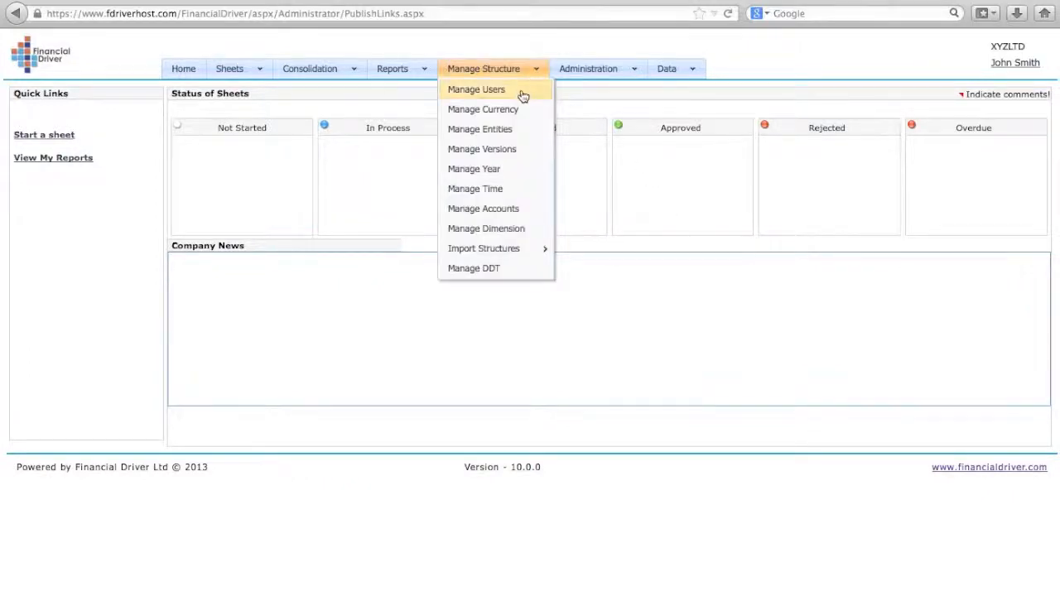
pyautogui.click(522, 95)
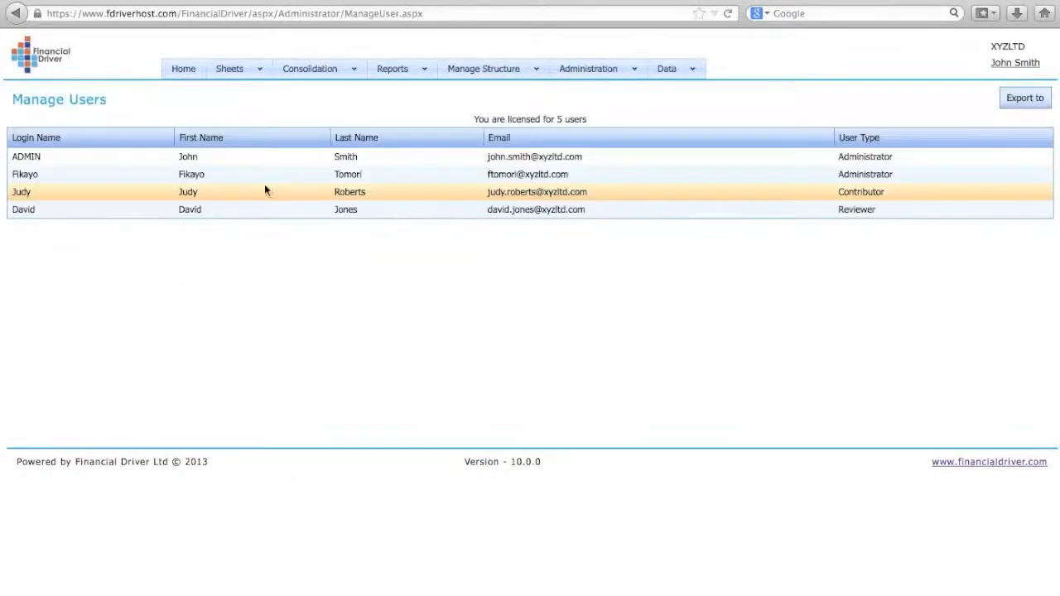
pyautogui.rightClick(210, 193)
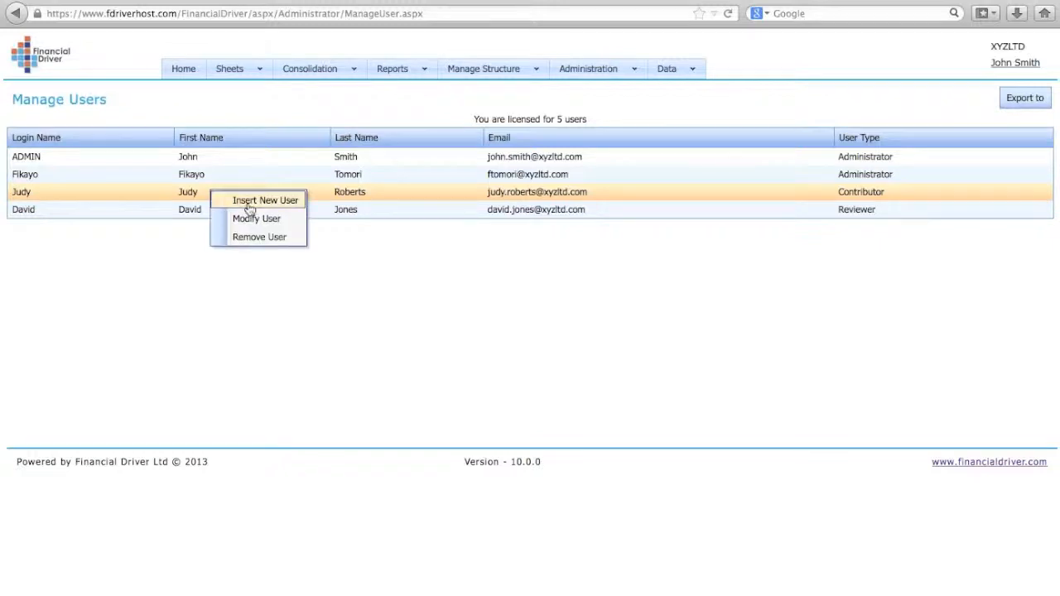
pyautogui.click(248, 202)
pyautogui.click(497, 274)
pyautogui.write('Sue')
pyautogui.click(505, 291)
pyautogui.write('S')
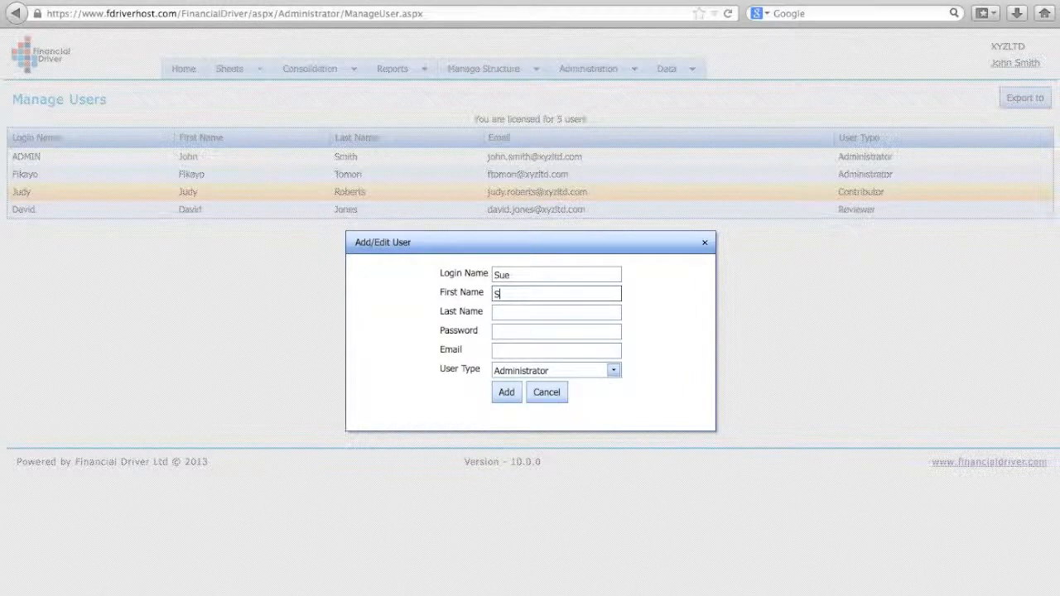
pyautogui.write('ue')
pyautogui.click(526, 317)
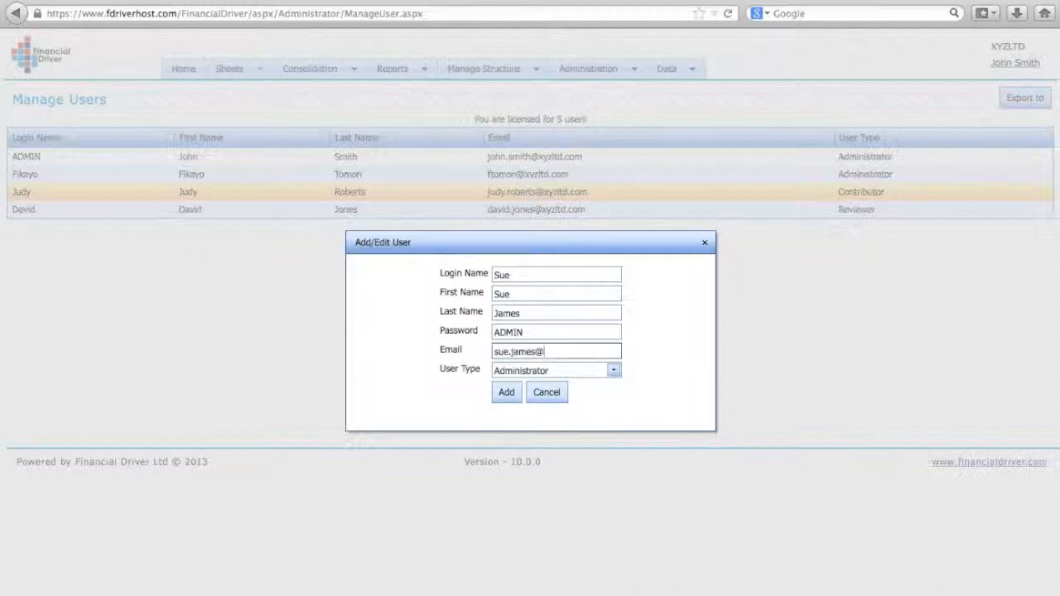
pyautogui.write('xyzltd.com')
# Step: Set the new user's type to Contributor and add the user to the list
pyautogui.click(613, 371)
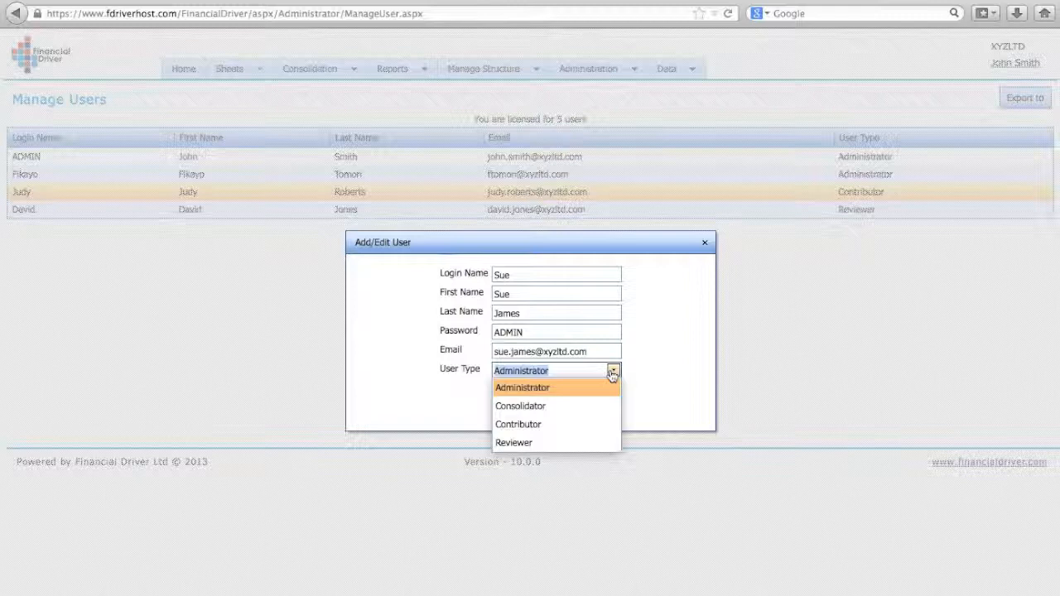
pyautogui.click(535, 426)
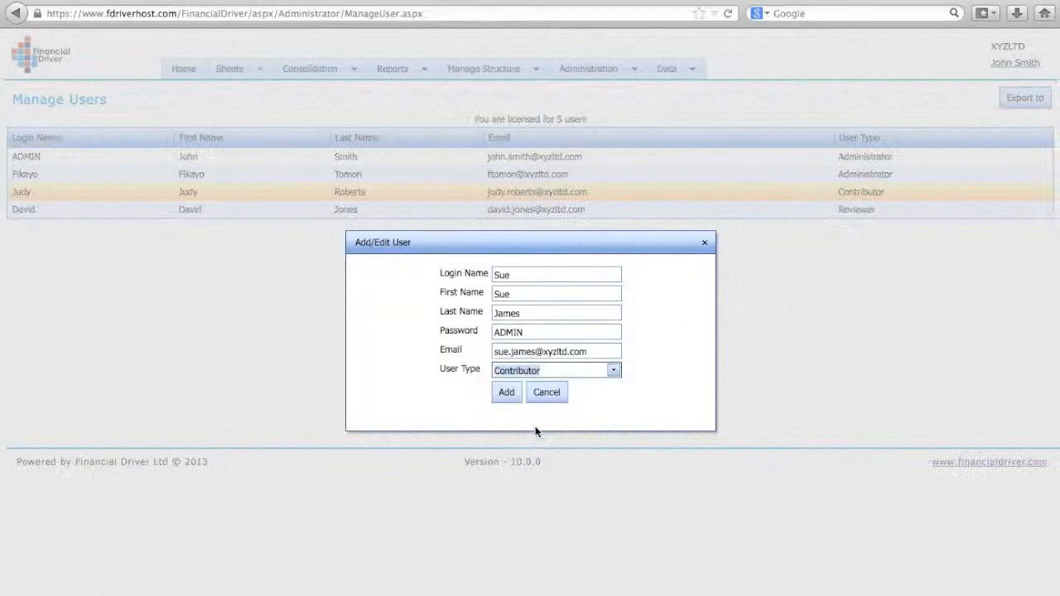
pyautogui.click(507, 393)
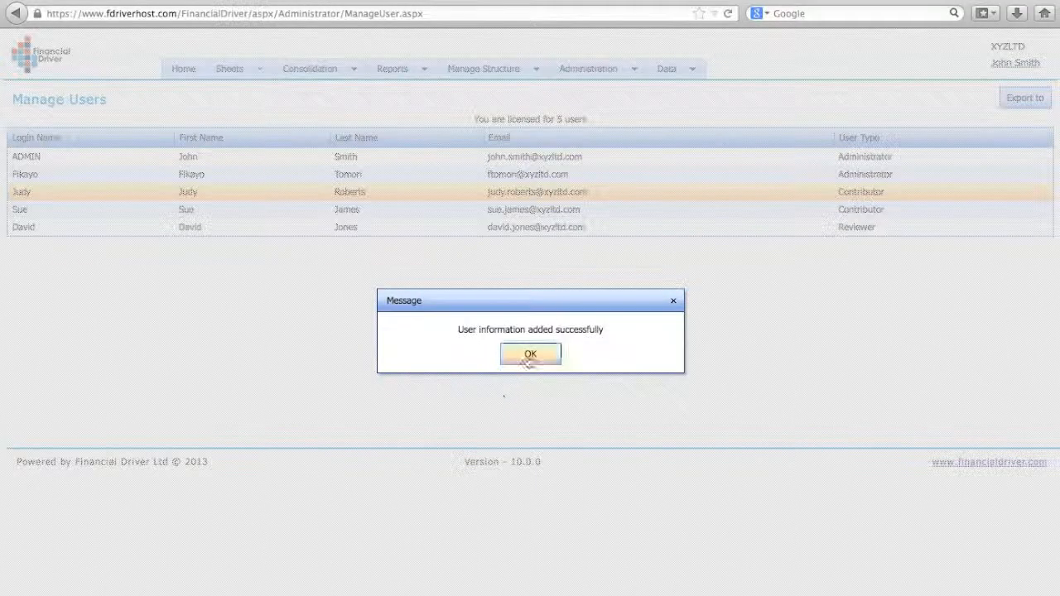
pyautogui.click(526, 355)
# Step: Open Manage Entities and expand the Marketing and Sales groups under XYZ Inc
pyautogui.moveTo(531, 72)
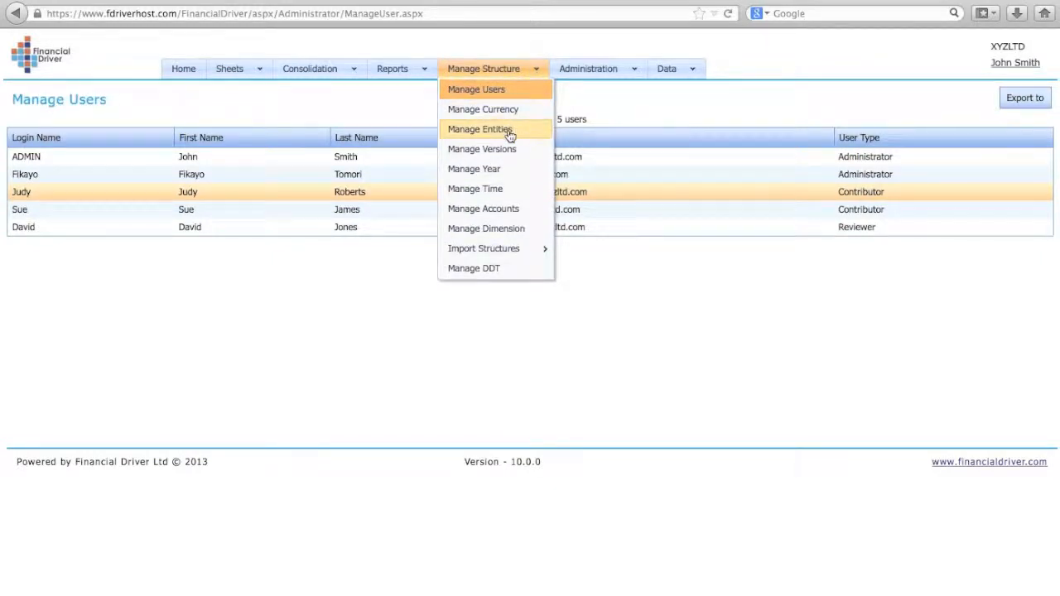
pyautogui.click(510, 135)
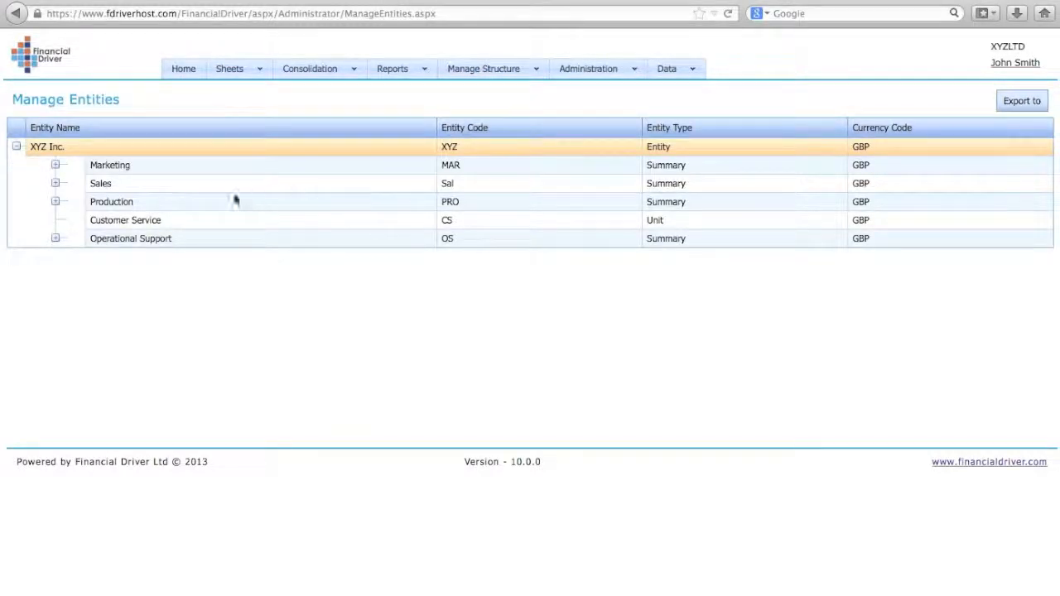
pyautogui.click(54, 164)
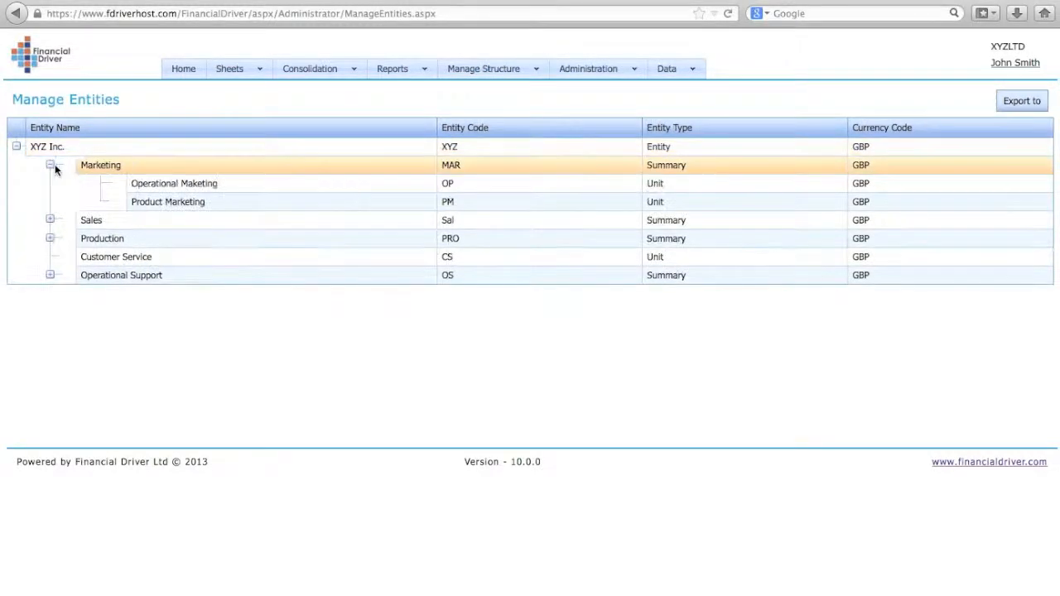
pyautogui.click(50, 219)
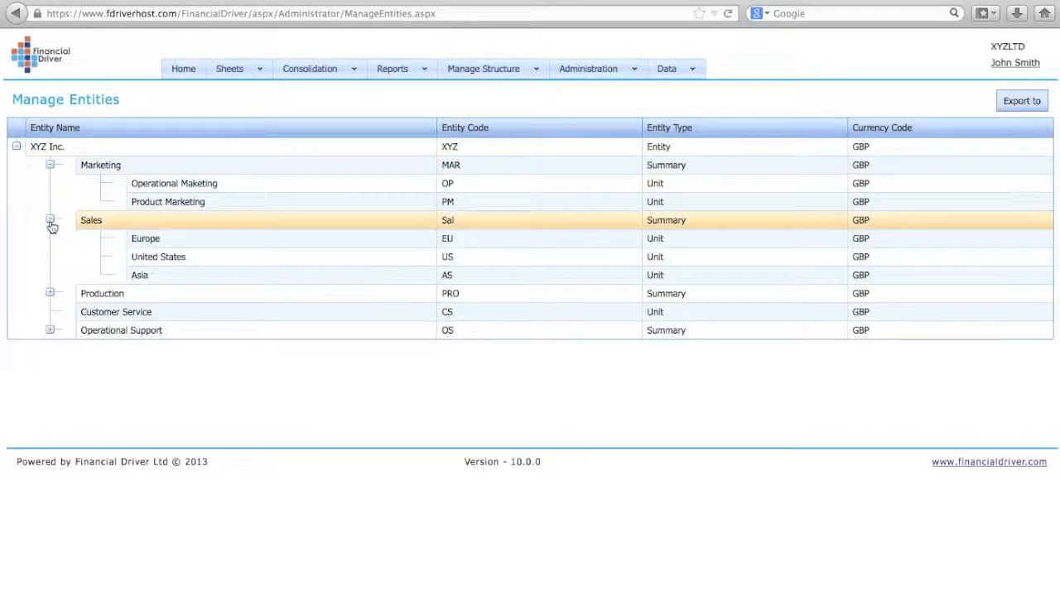
# Step: Add a new unit alongside Europe under Sales with the unit code AF and the unit name Africa
pyautogui.click(160, 240)
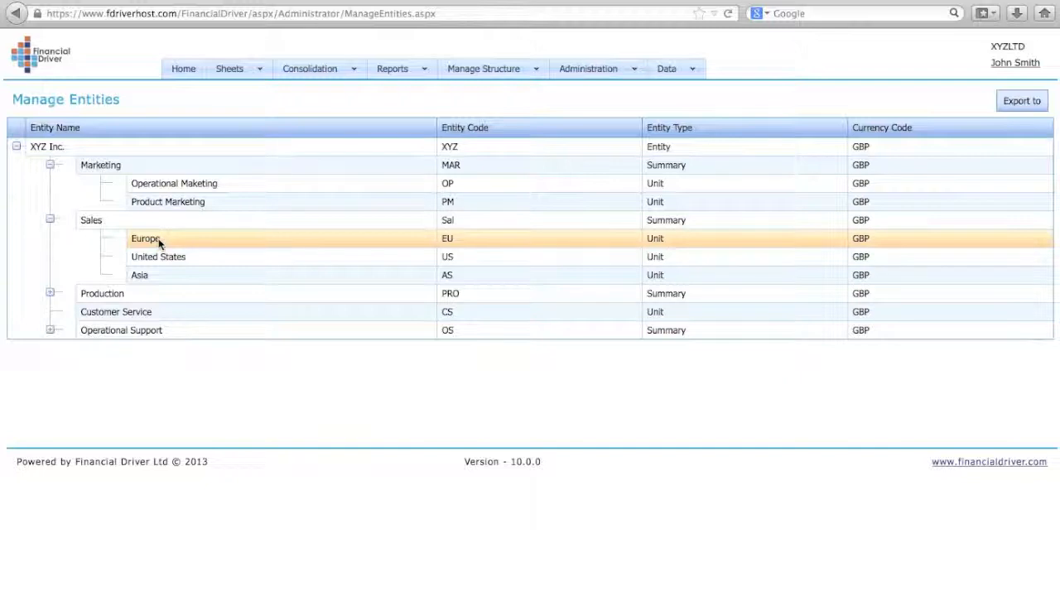
pyautogui.rightClick(160, 240)
pyautogui.click(191, 270)
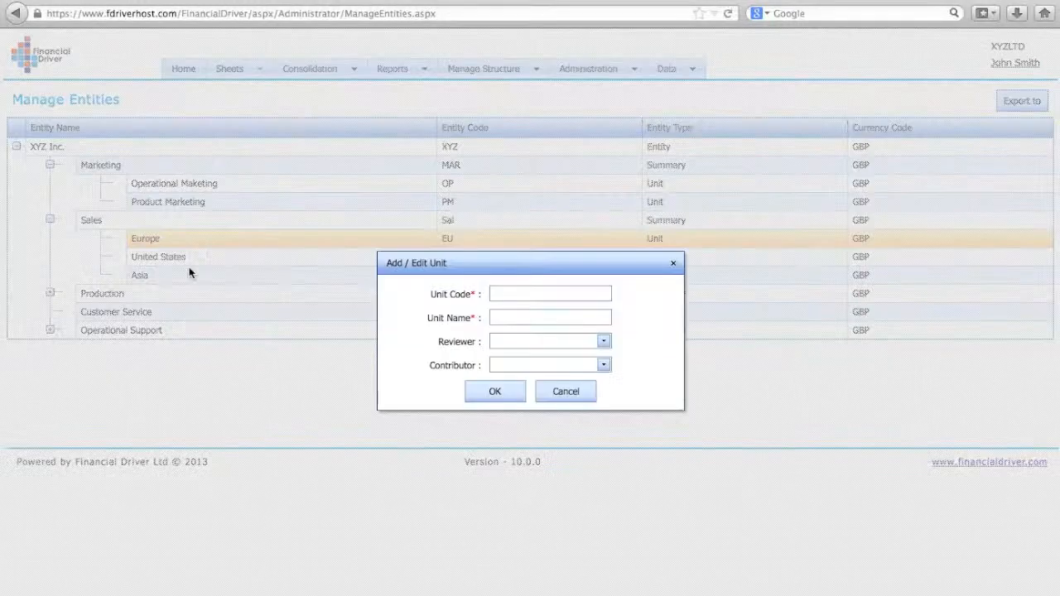
pyautogui.click(506, 294)
pyautogui.write('AF')
pyautogui.click(518, 317)
pyautogui.write('Af')
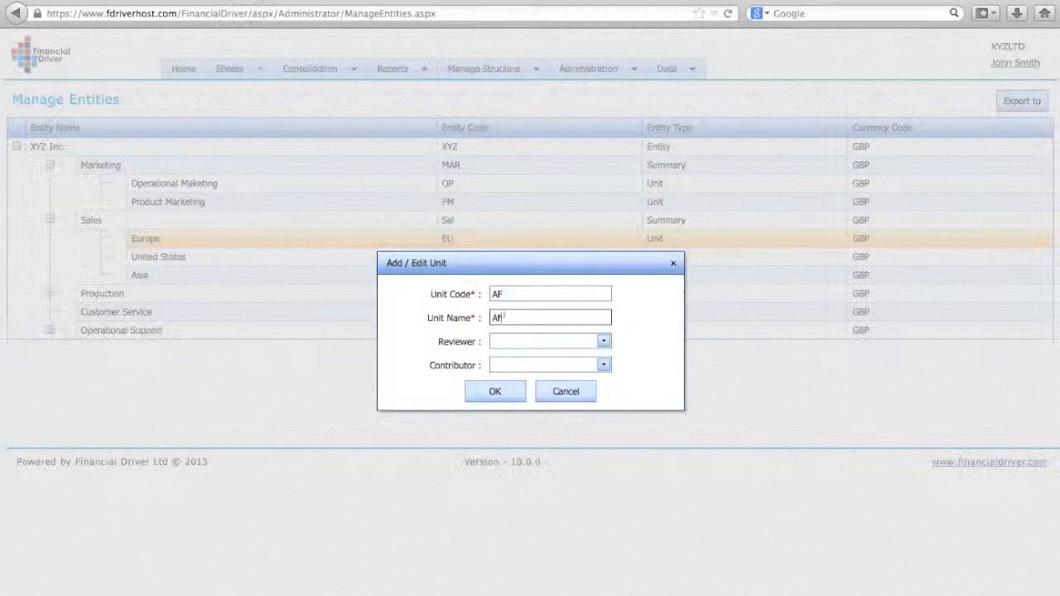
pyautogui.write('rica')
pyautogui.click(604, 341)
pyautogui.click(494, 390)
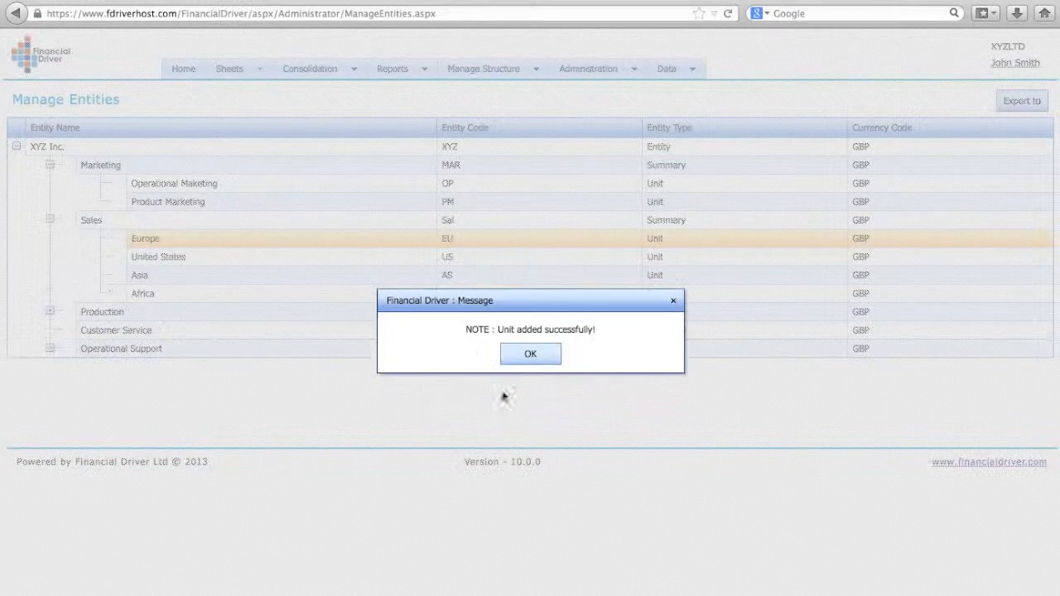
pyautogui.click(528, 354)
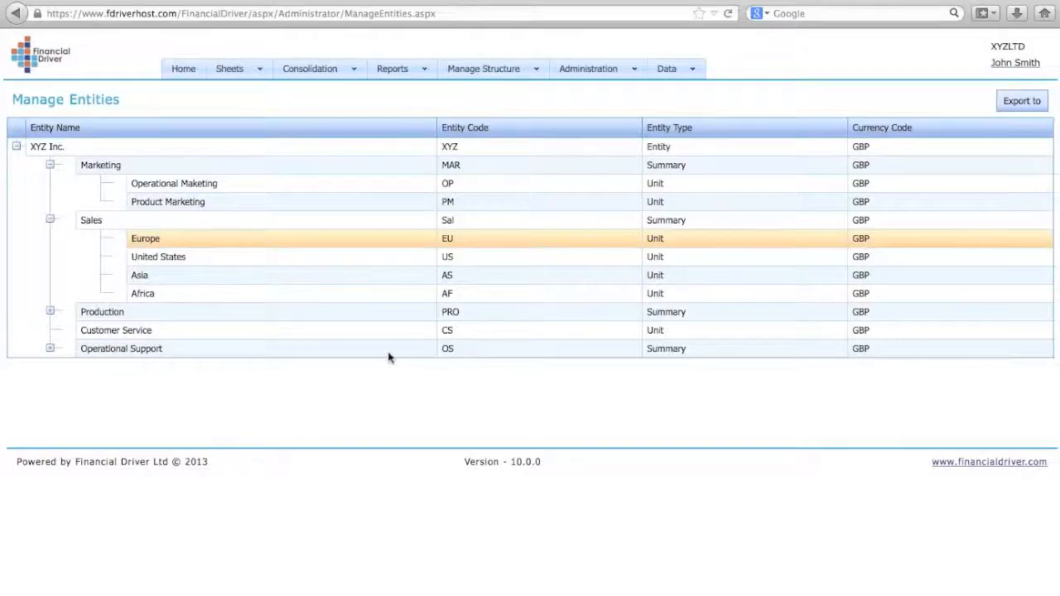
# Step: Move the Africa unit from Sales to Marketing and back under Sales
pyautogui.moveTo(157, 297); pyautogui.dragTo(151, 235)
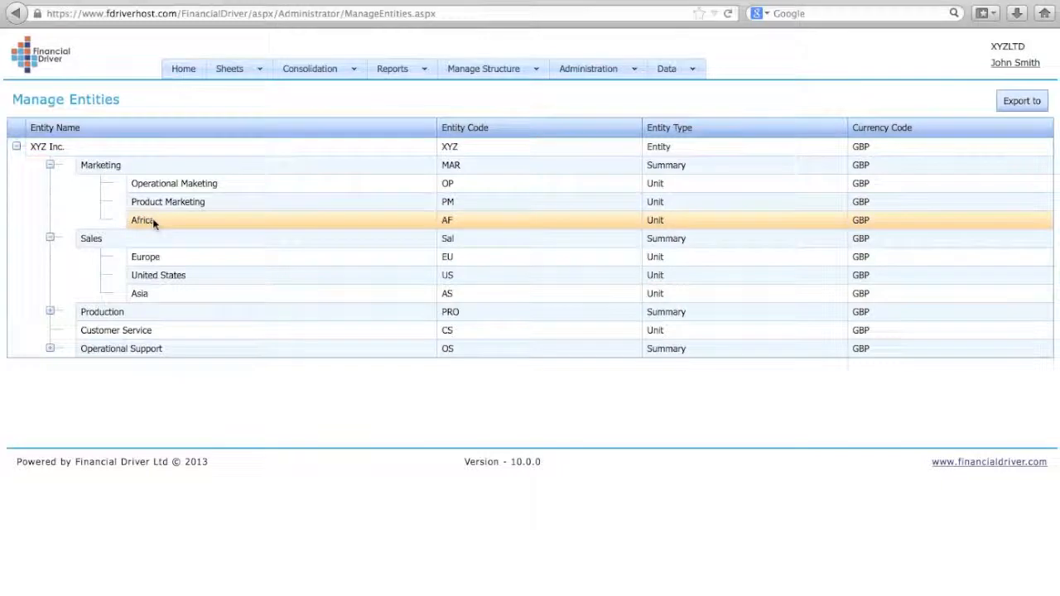
pyautogui.moveTo(153, 222); pyautogui.dragTo(153, 241)
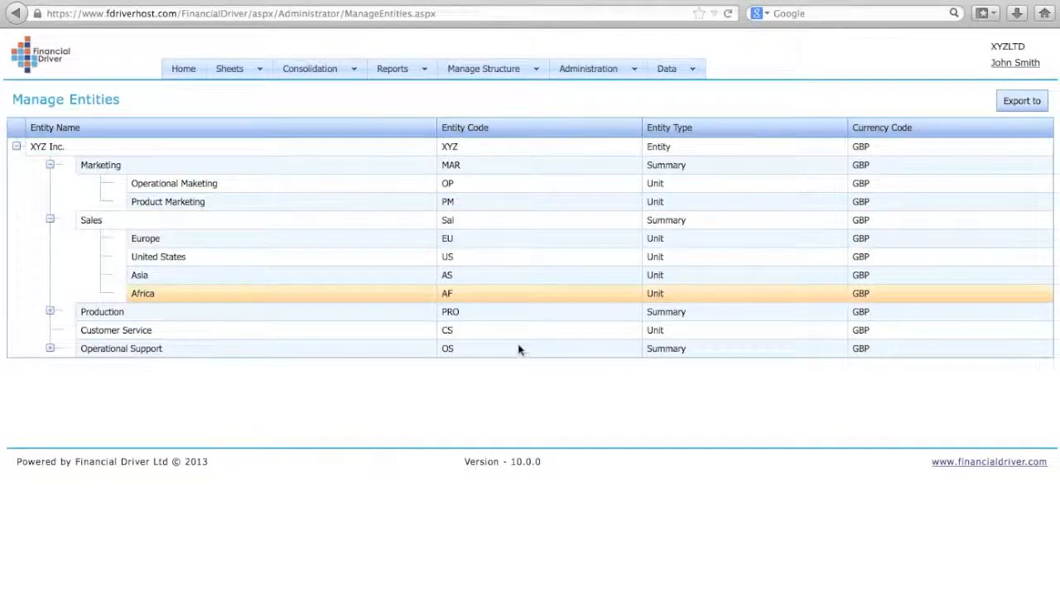
# Step: Add a new version in Manage Versions with the code Rebud and the description Re Budget
pyautogui.moveTo(525, 71)
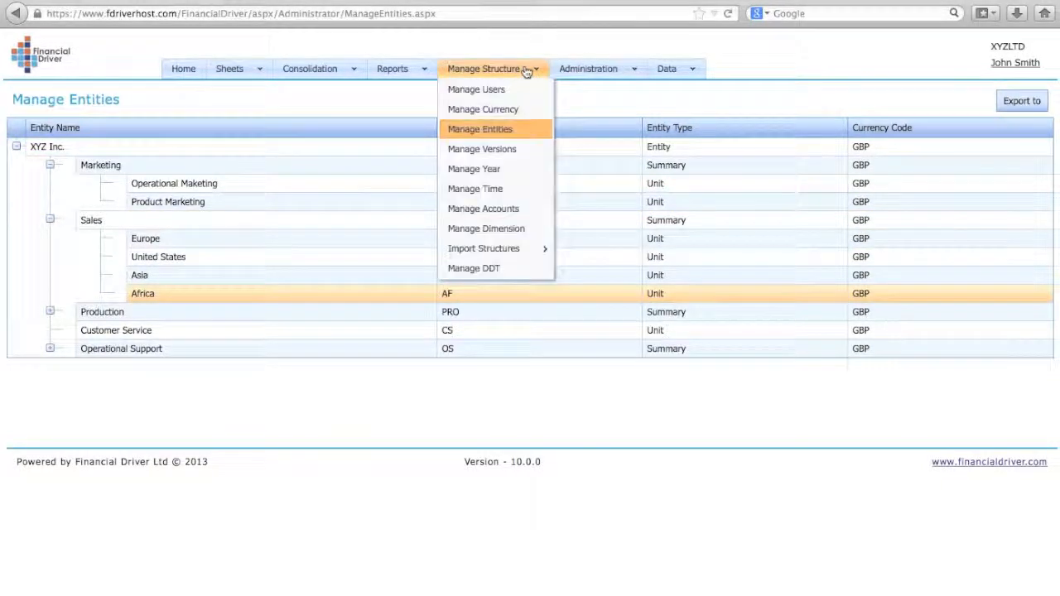
pyautogui.click(507, 154)
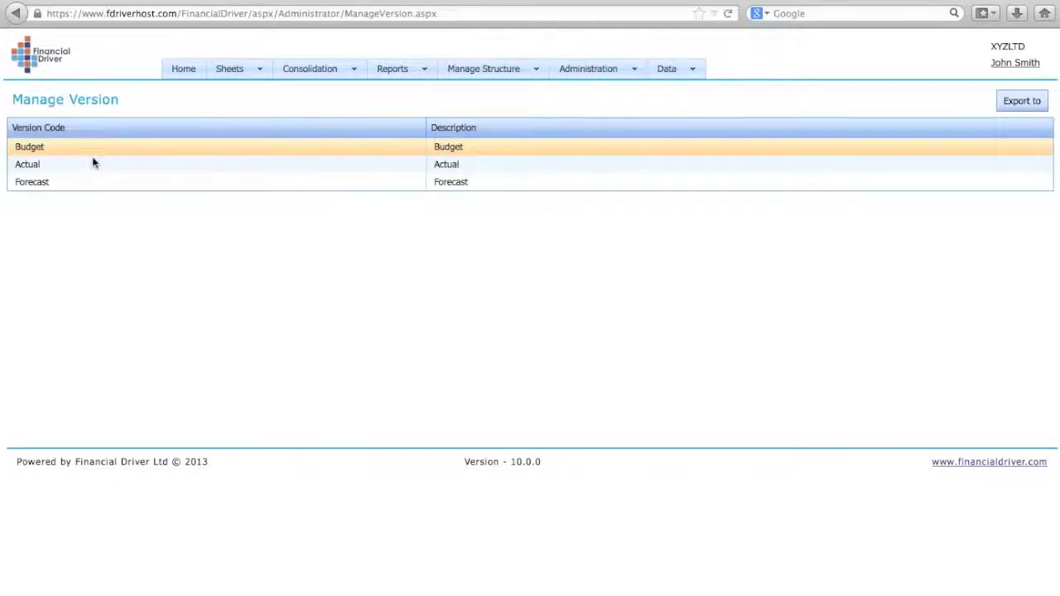
pyautogui.rightClick(93, 160)
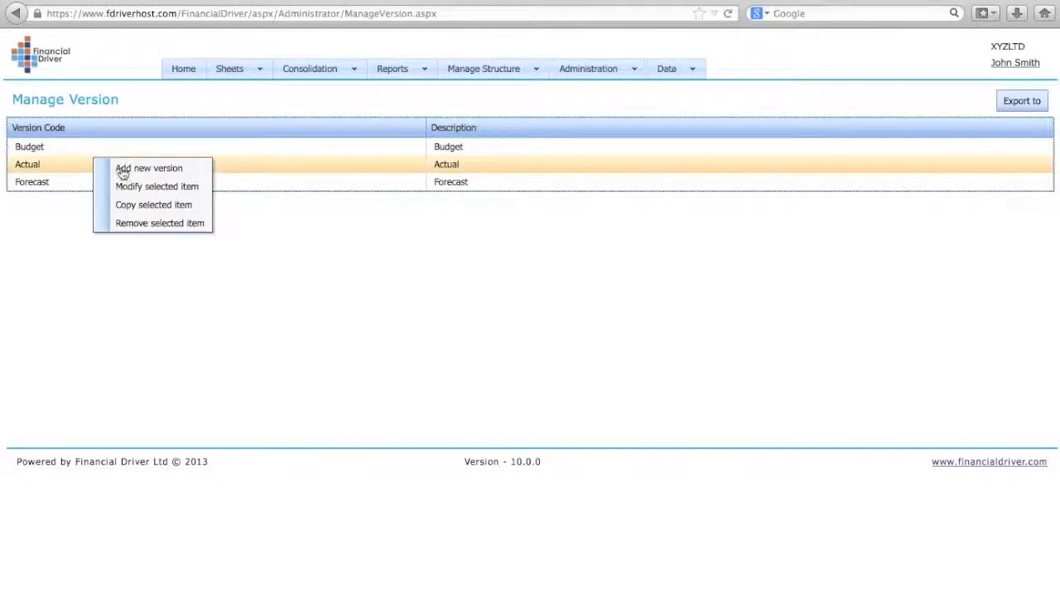
pyautogui.click(129, 170)
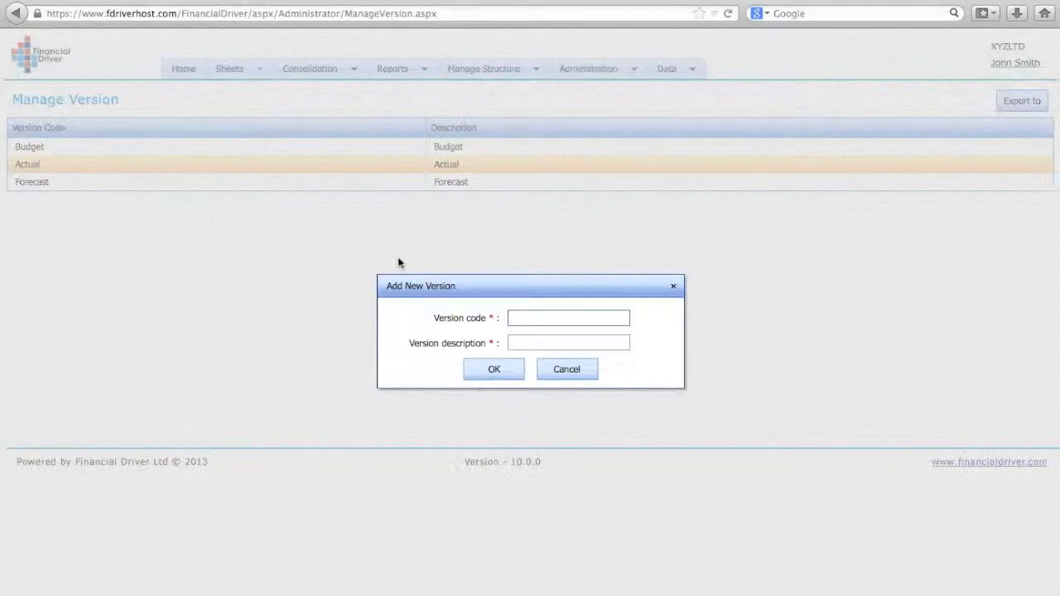
pyautogui.write('F')
pyautogui.click(519, 341)
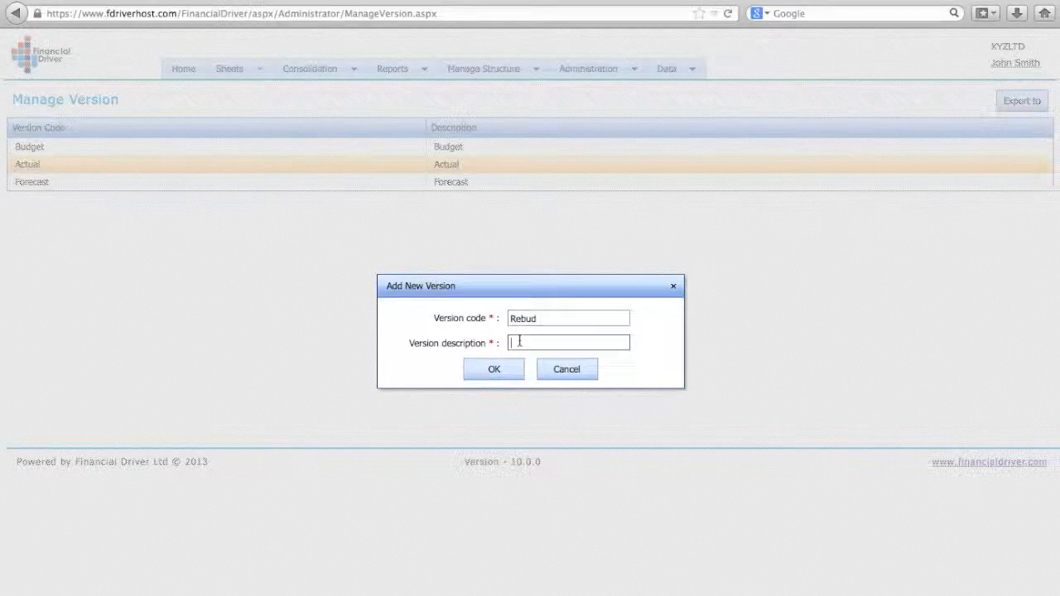
pyautogui.write('Re Budget')
pyautogui.click(500, 373)
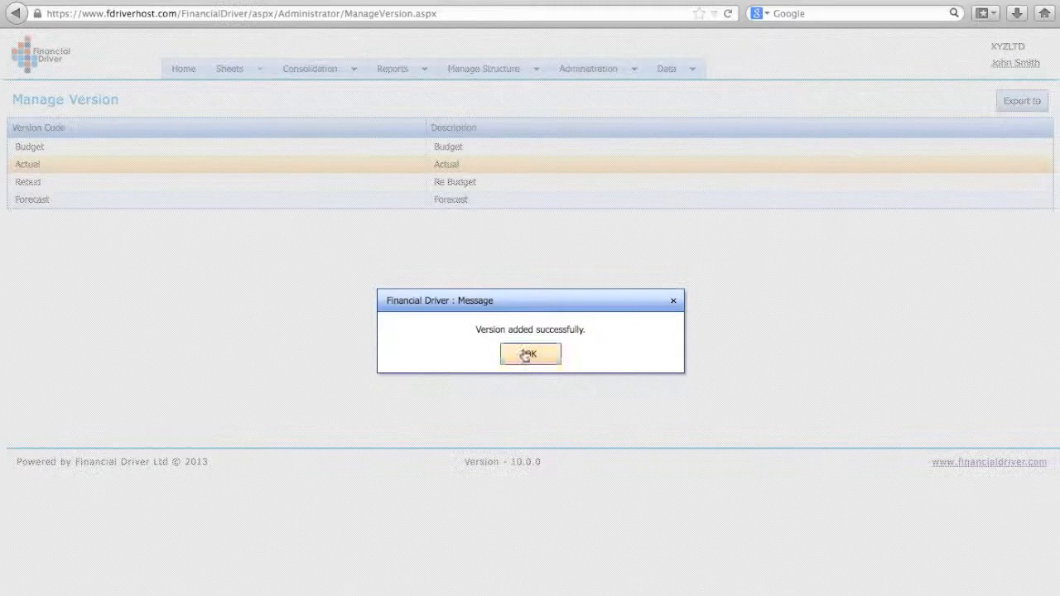
pyautogui.click(528, 353)
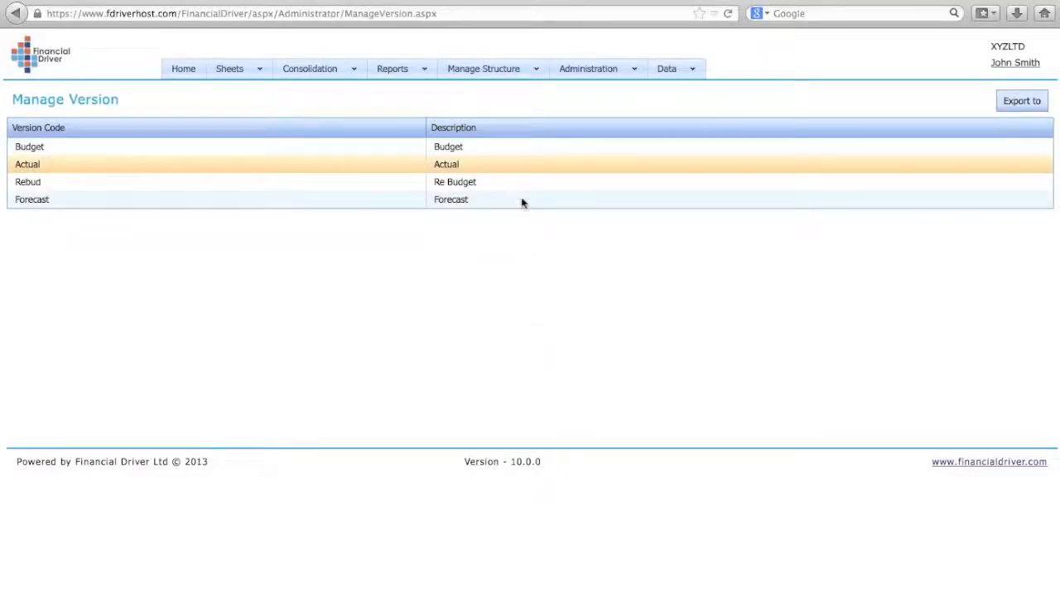
# Step: Open Manage Year and view the form for a new year, closing it without adding one
pyautogui.click(530, 77)
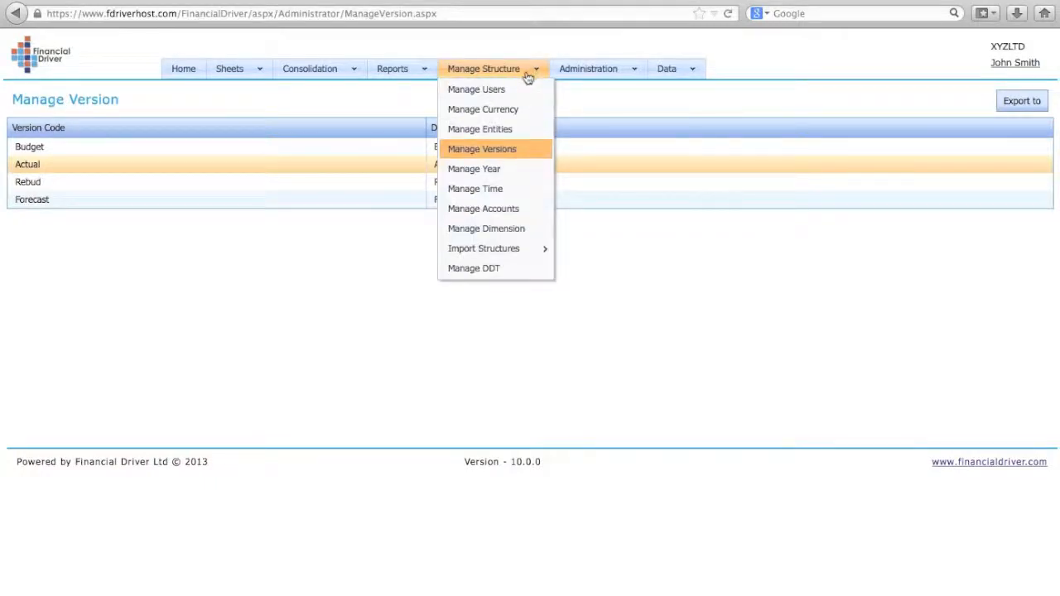
pyautogui.click(490, 170)
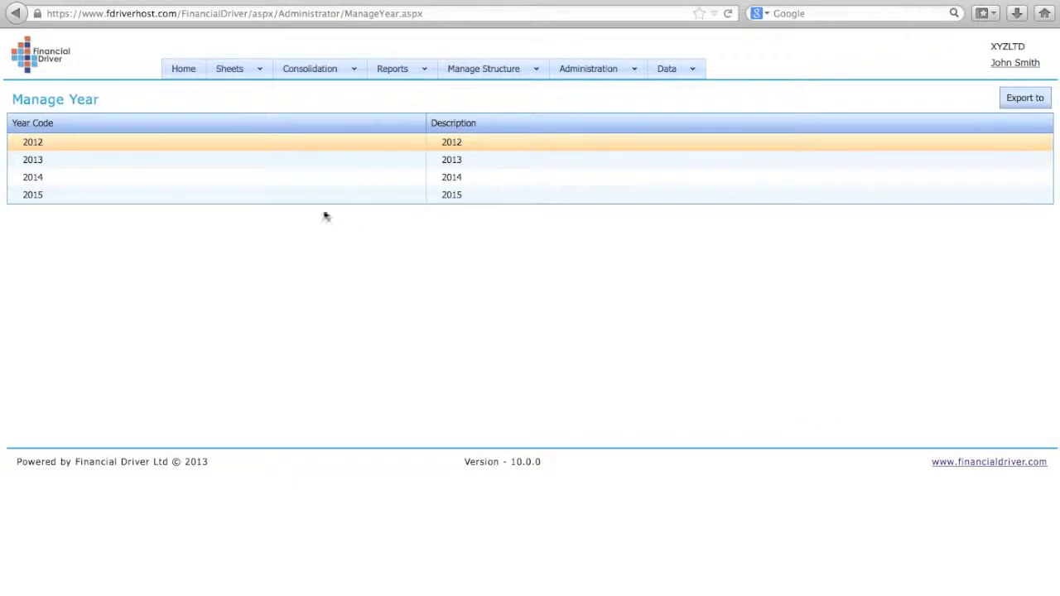
pyautogui.rightClick(165, 186)
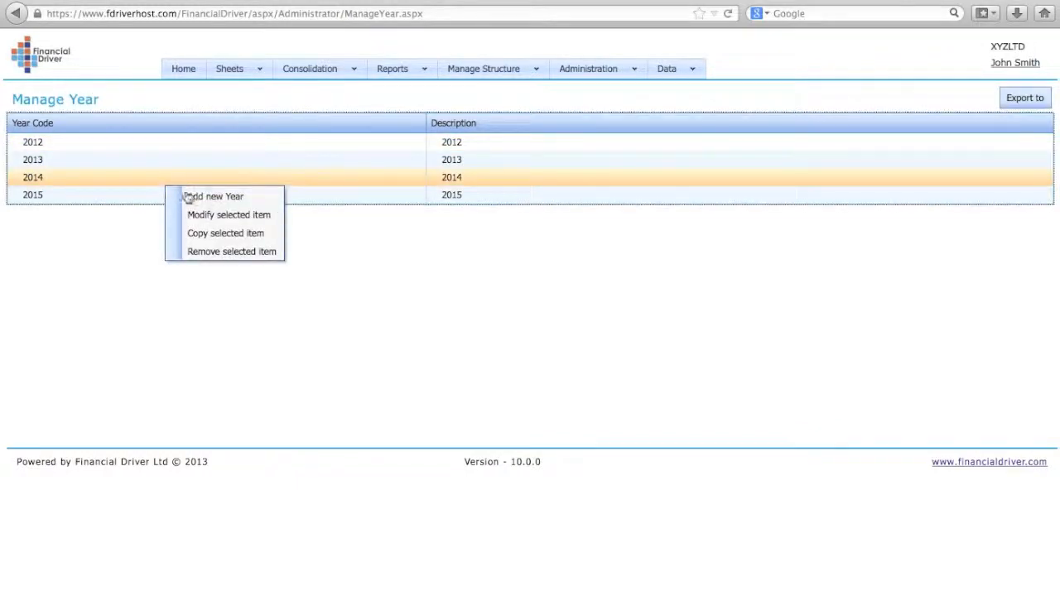
pyautogui.click(196, 198)
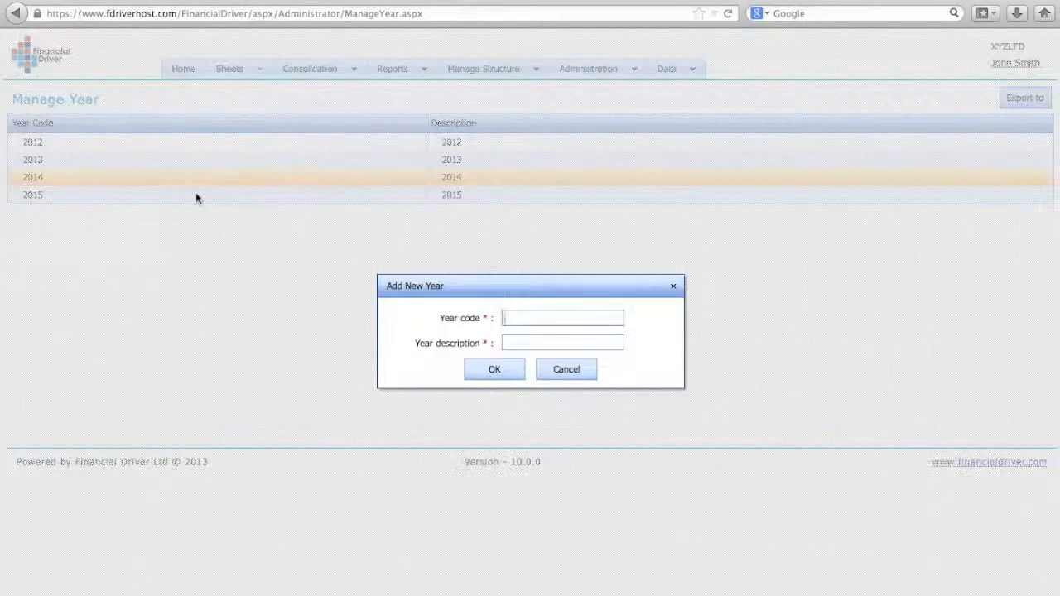
pyautogui.click(568, 370)
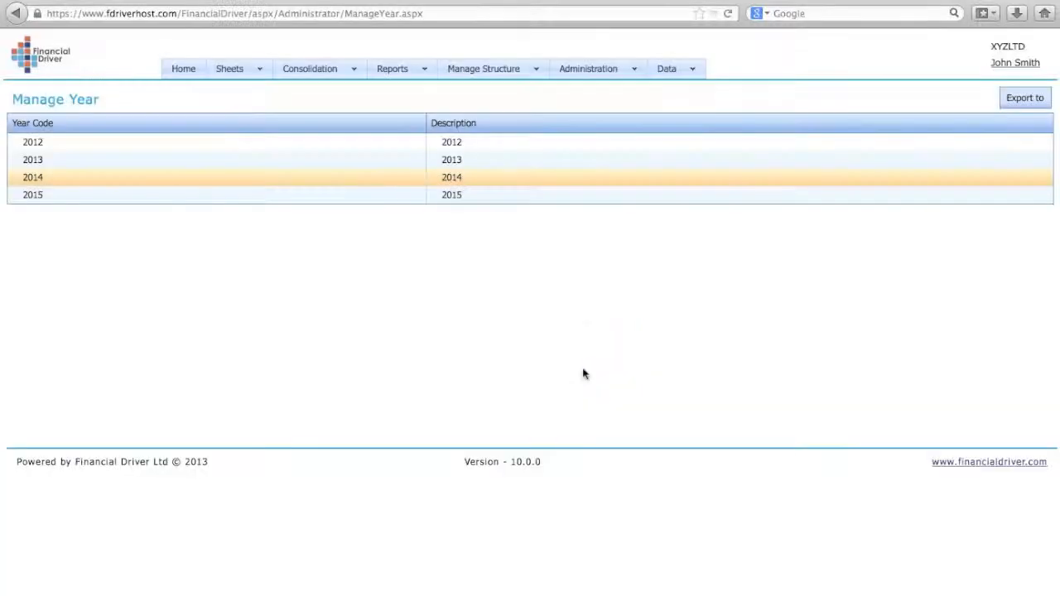
# Step: Open Manage Time and expand Total Year to view its monthly periods
pyautogui.moveTo(529, 76)
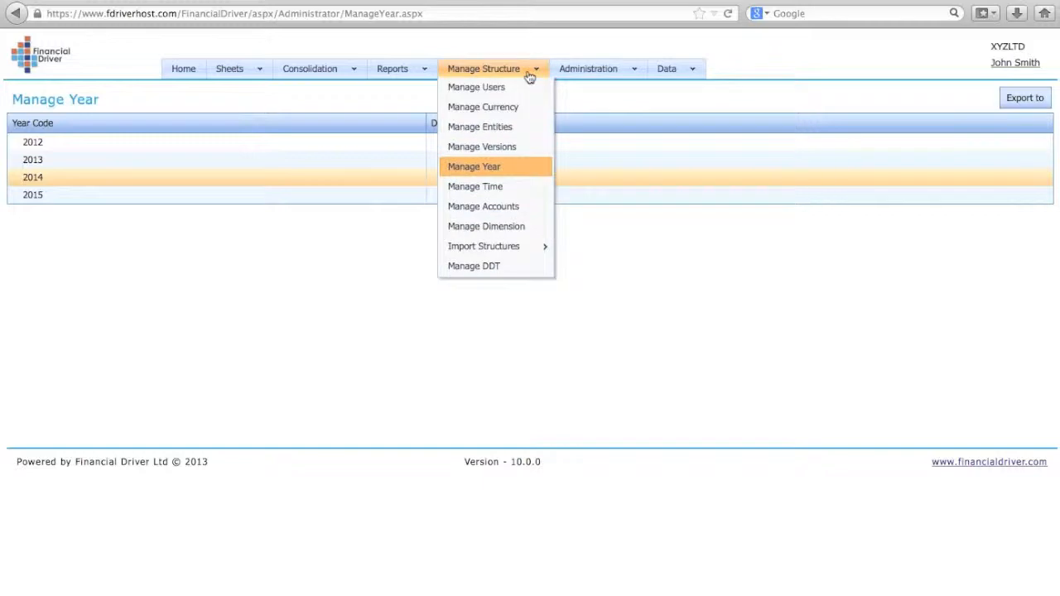
pyautogui.click(496, 195)
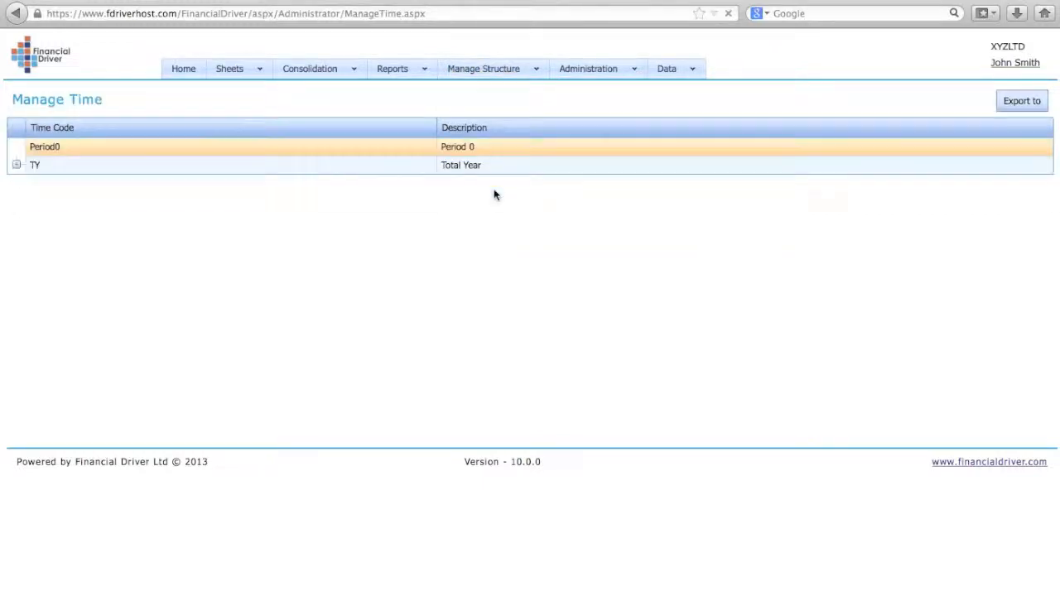
pyautogui.click(17, 165)
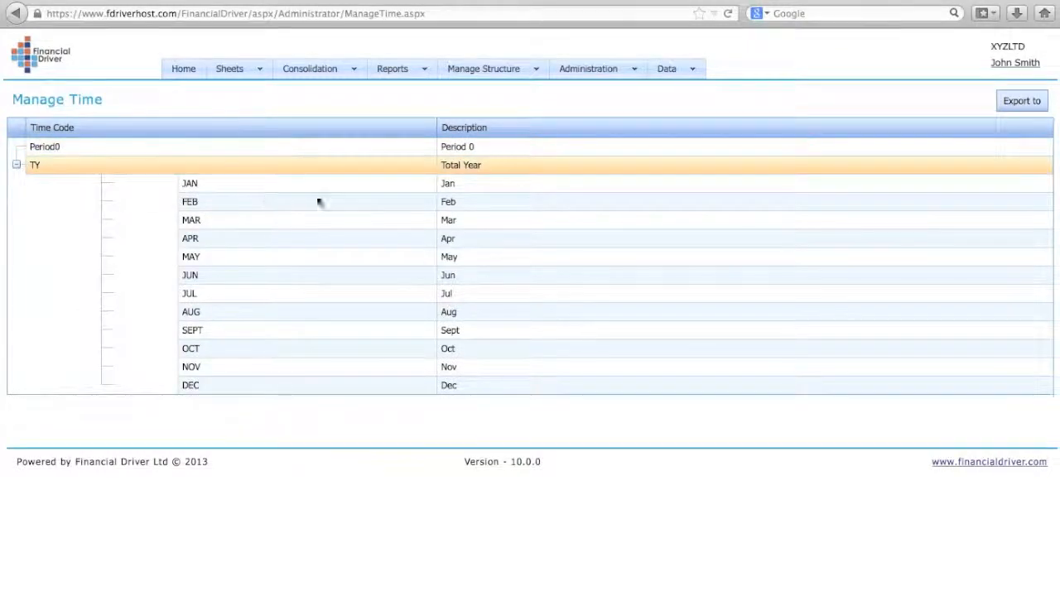
# Step: In Manage Accounts, expand Total General Expenses under General expenses and view the new account form from Heat Light Power, closing it without adding one
pyautogui.click(539, 73)
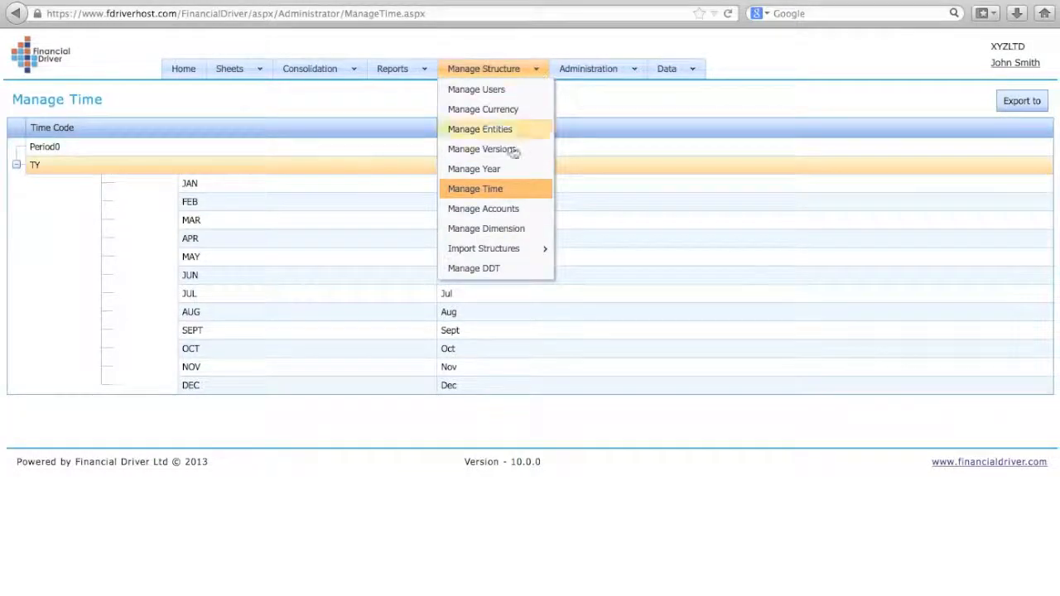
pyautogui.click(499, 217)
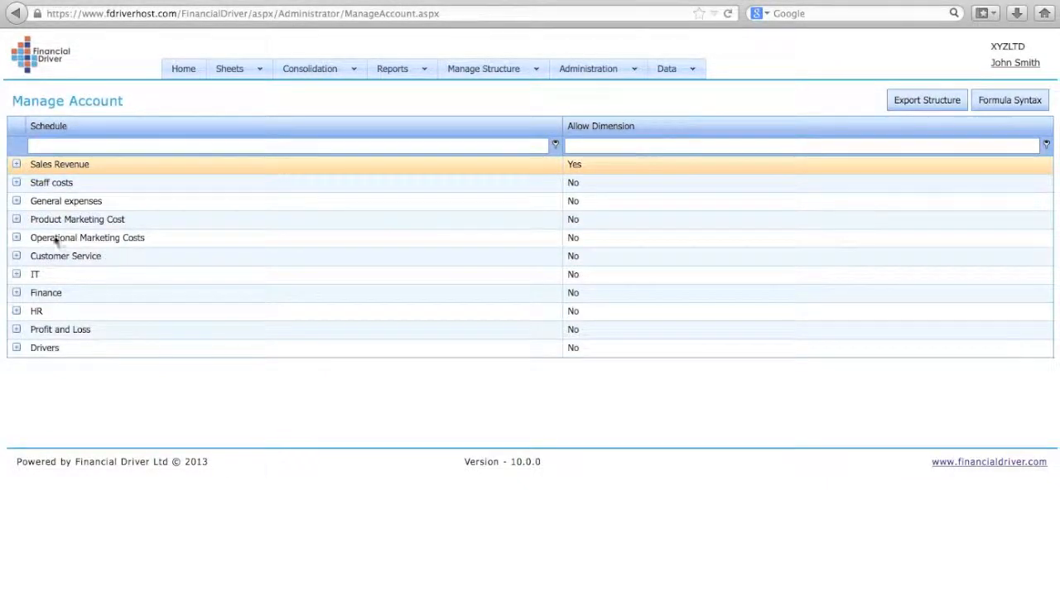
pyautogui.click(16, 202)
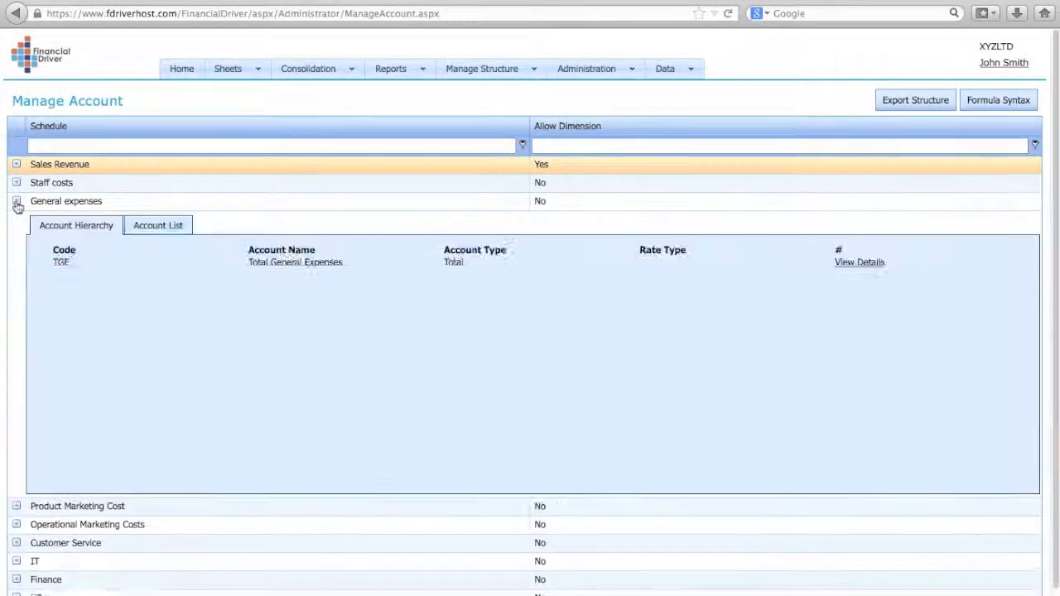
pyautogui.click(45, 274)
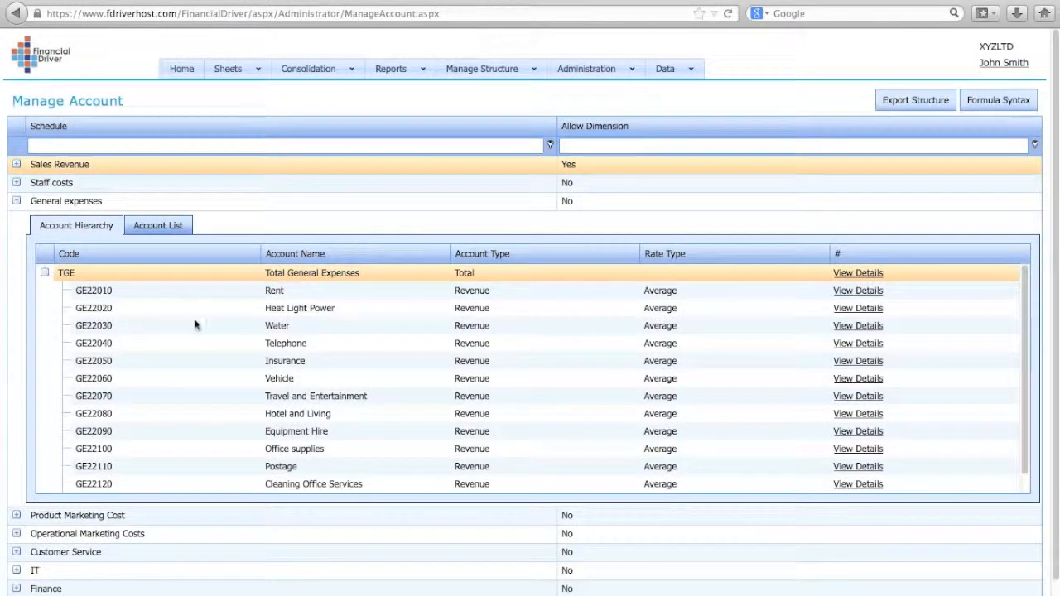
pyautogui.rightClick(305, 312)
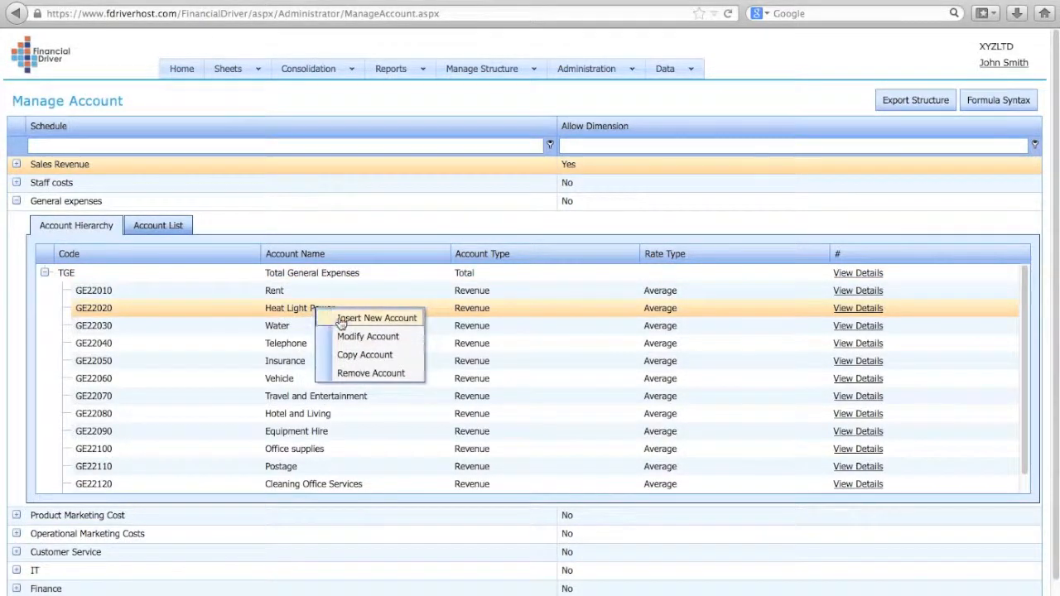
pyautogui.click(342, 319)
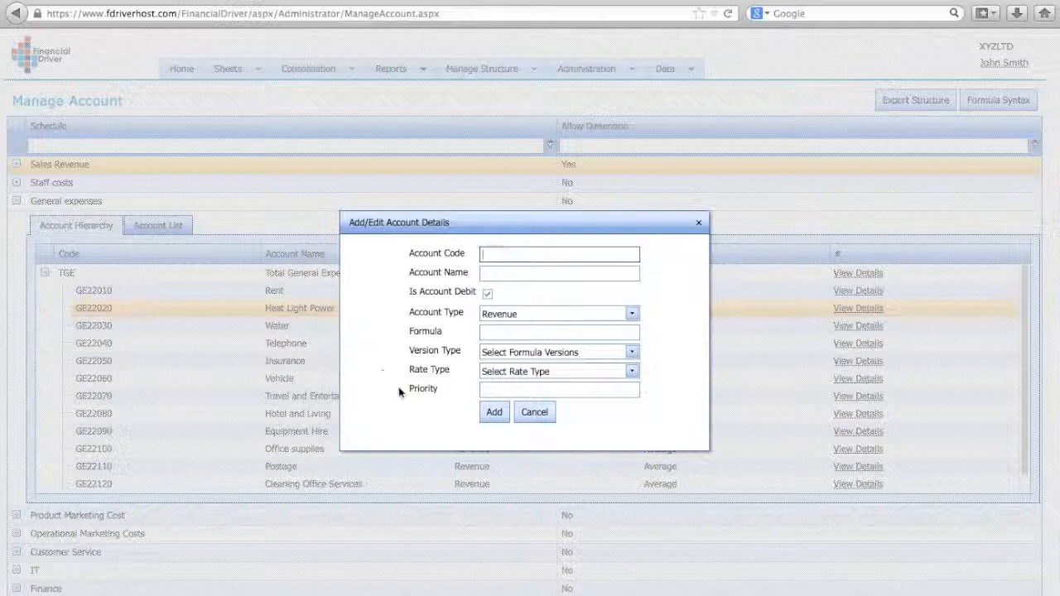
pyautogui.click(541, 412)
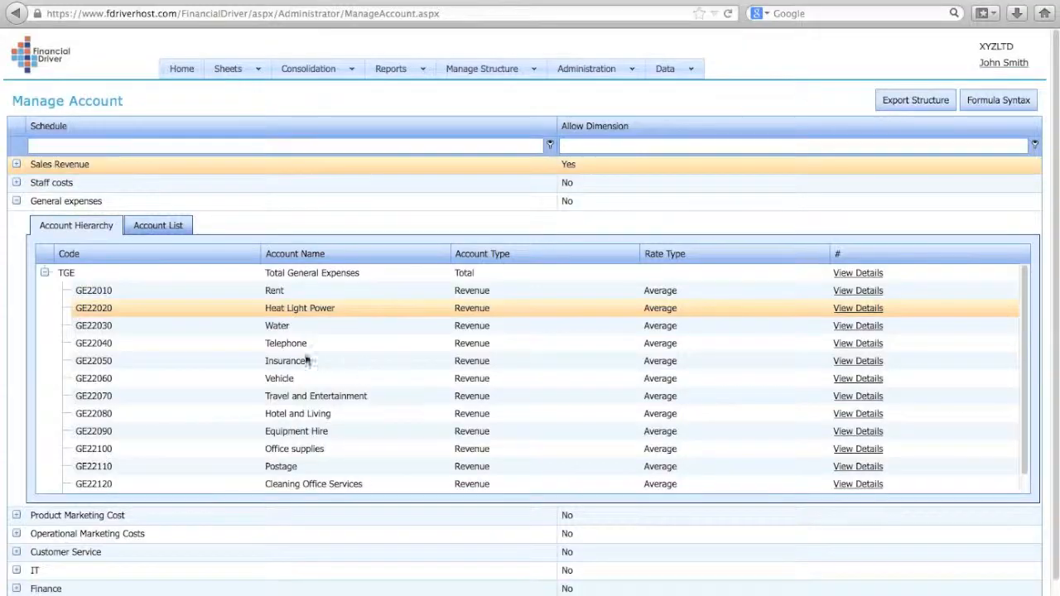
# Step: View the Gross Revenue account's editable details in the Sales Revenue schedule, close them without updating, and collapse the schedule
pyautogui.click(17, 164)
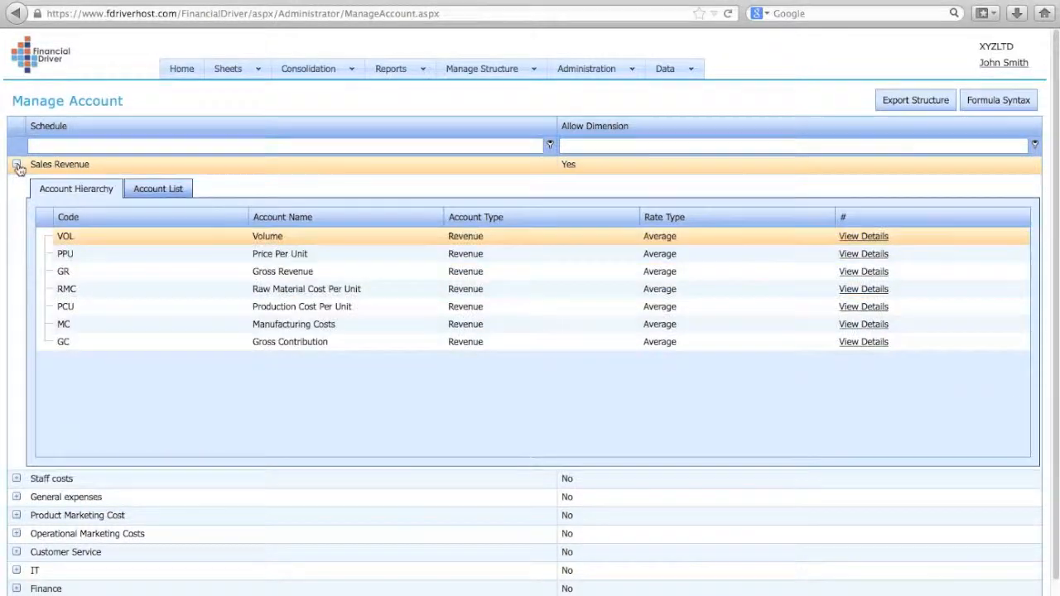
pyautogui.rightClick(285, 274)
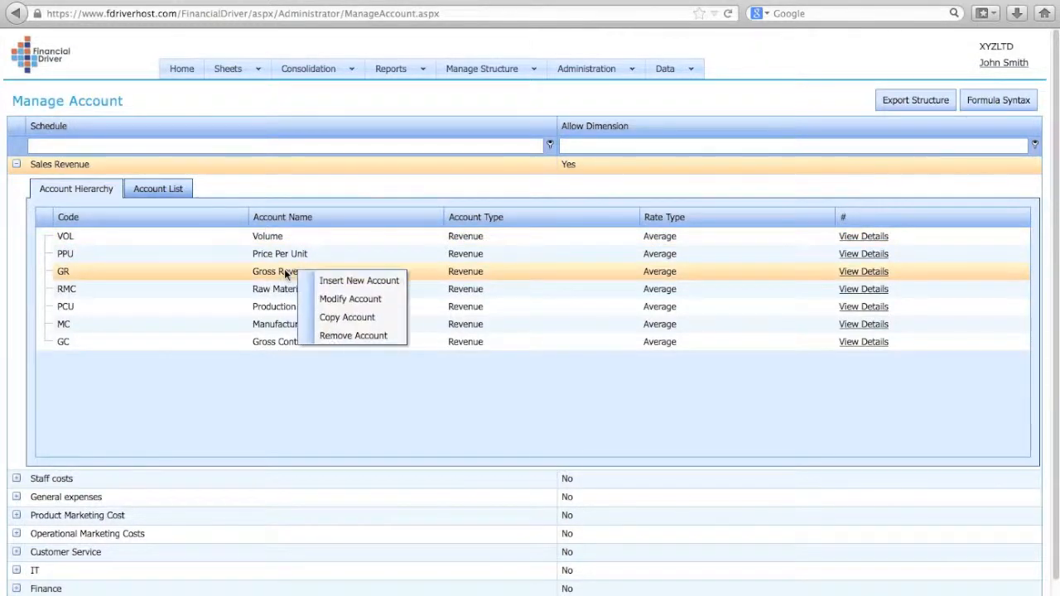
pyautogui.click(331, 298)
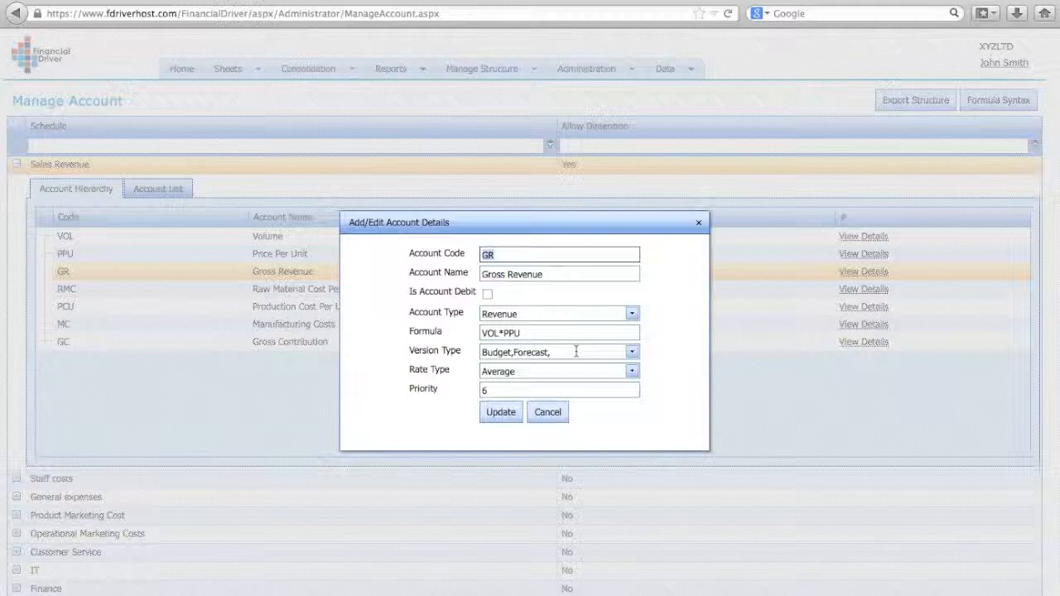
pyautogui.click(547, 414)
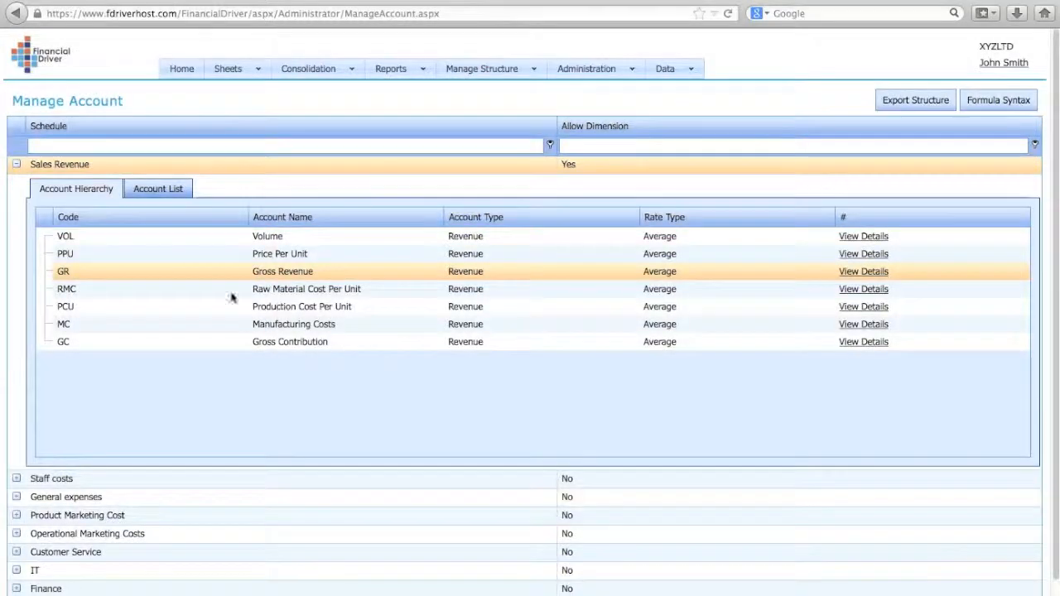
pyautogui.click(16, 164)
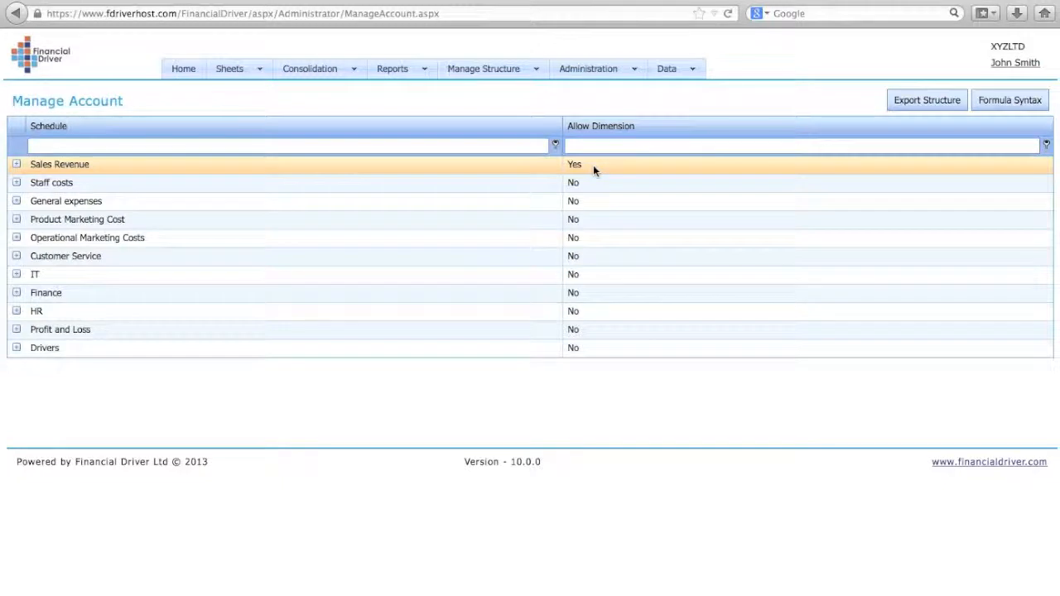
# Step: In Manage Dimension, add a new item at the level of Total Products with the dimension code Notepads and the description Notepads
pyautogui.click(530, 75)
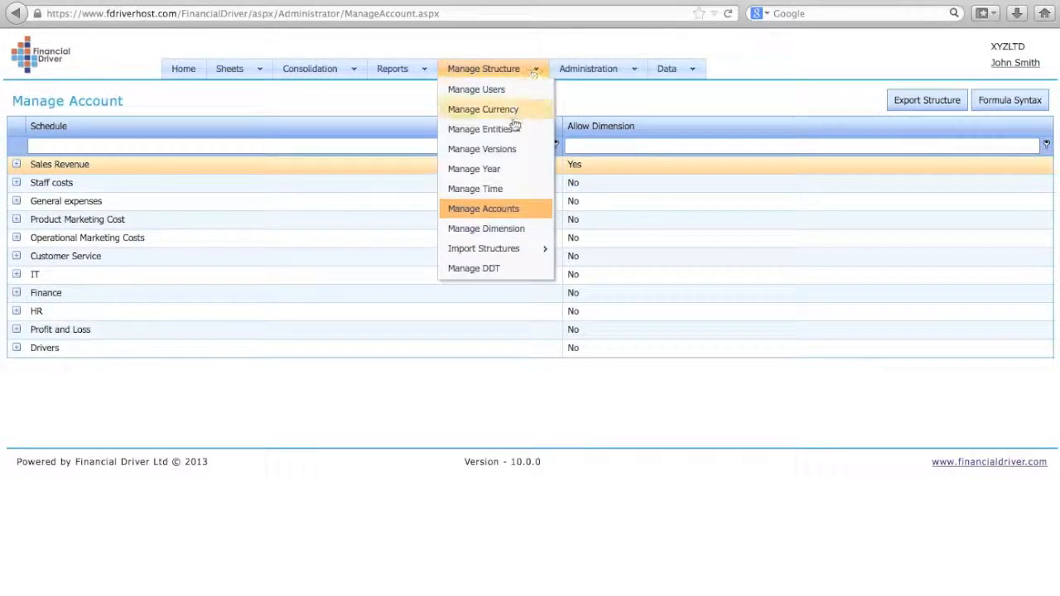
pyautogui.click(509, 237)
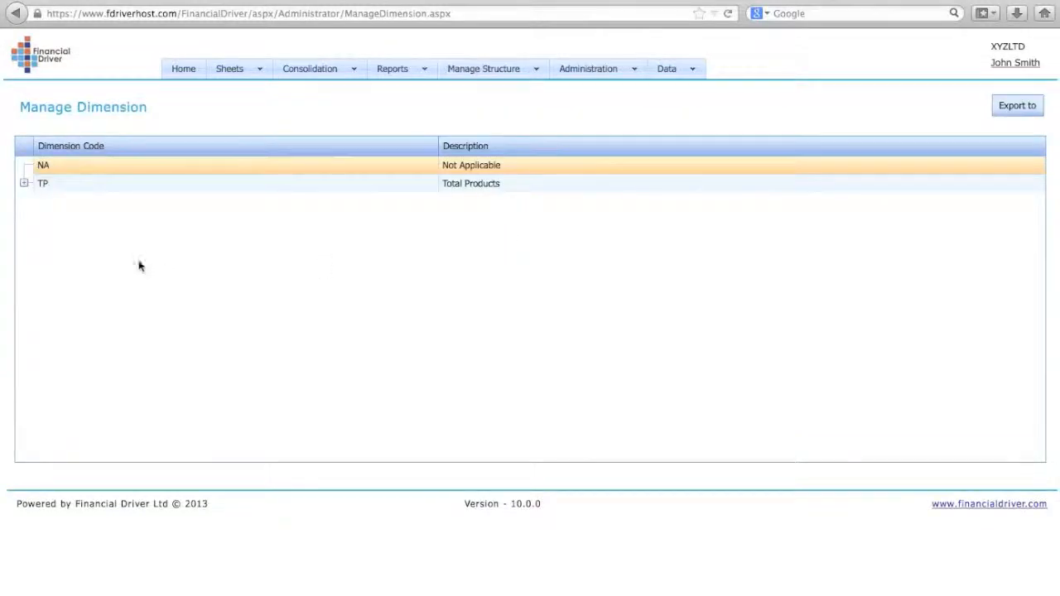
pyautogui.click(24, 184)
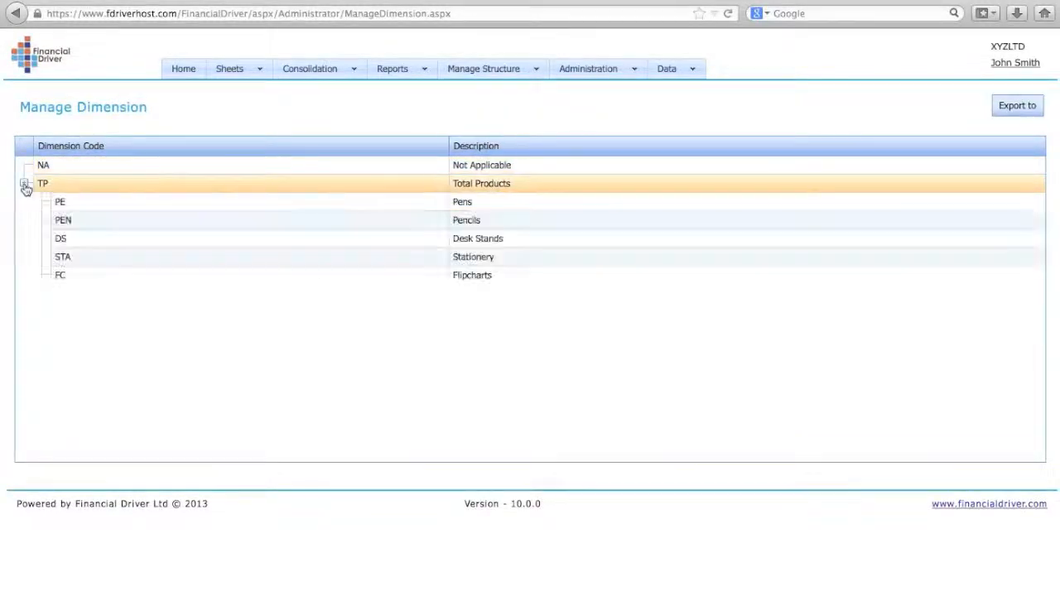
pyautogui.rightClick(100, 189)
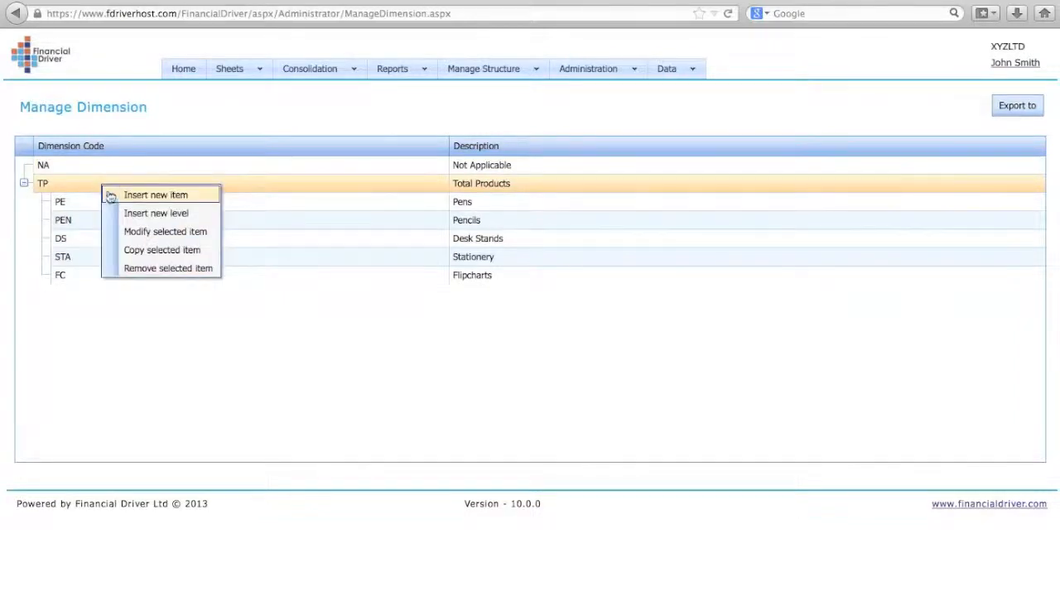
pyautogui.click(137, 197)
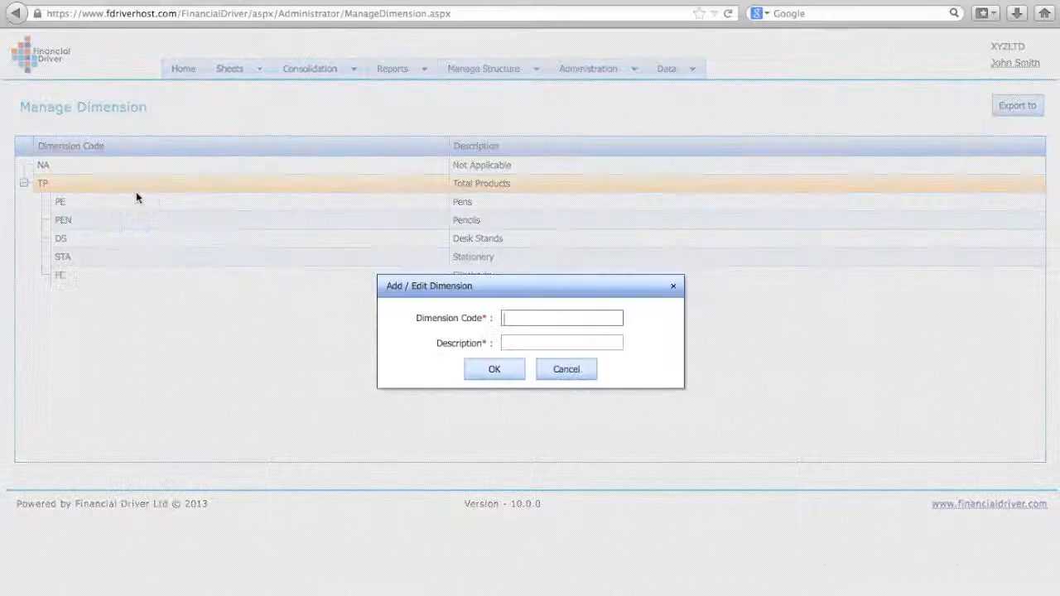
pyautogui.write('N')
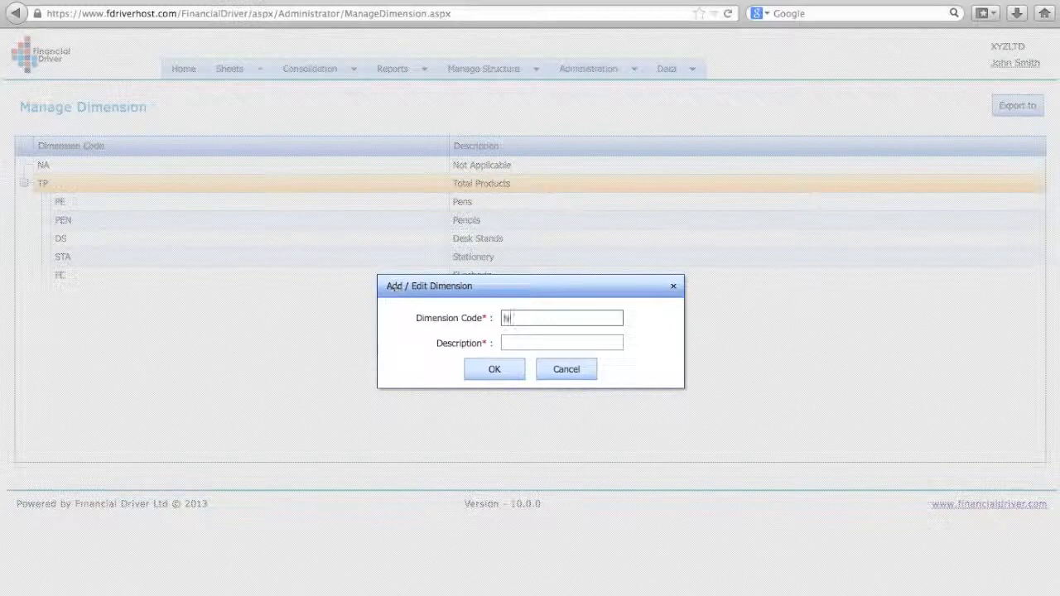
pyautogui.write('otepads')
pyautogui.click(504, 347)
pyautogui.click(514, 341)
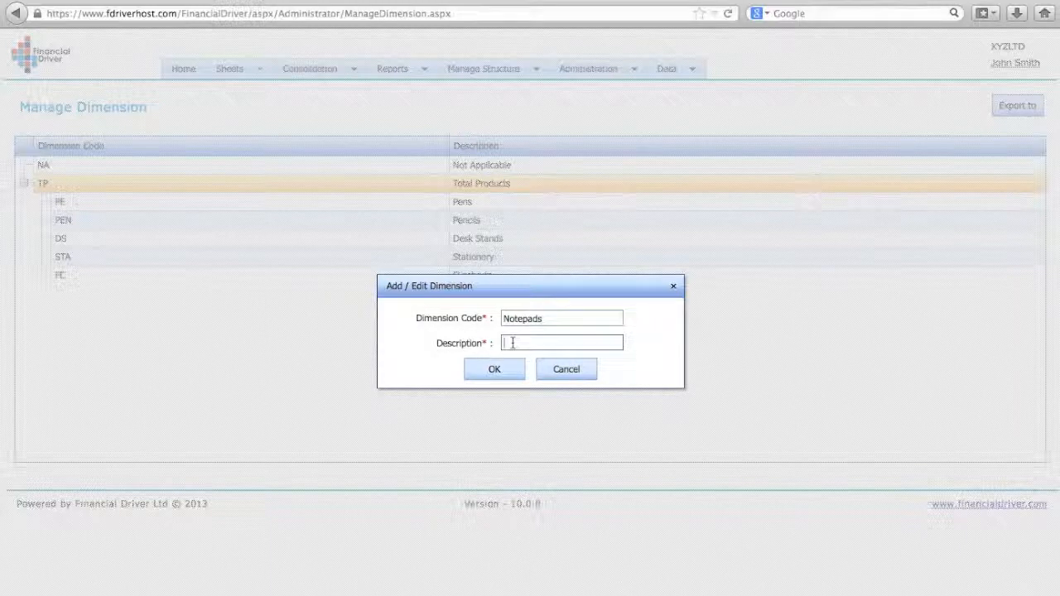
pyautogui.write('Notepads')
pyautogui.click(496, 369)
pyautogui.click(504, 361)
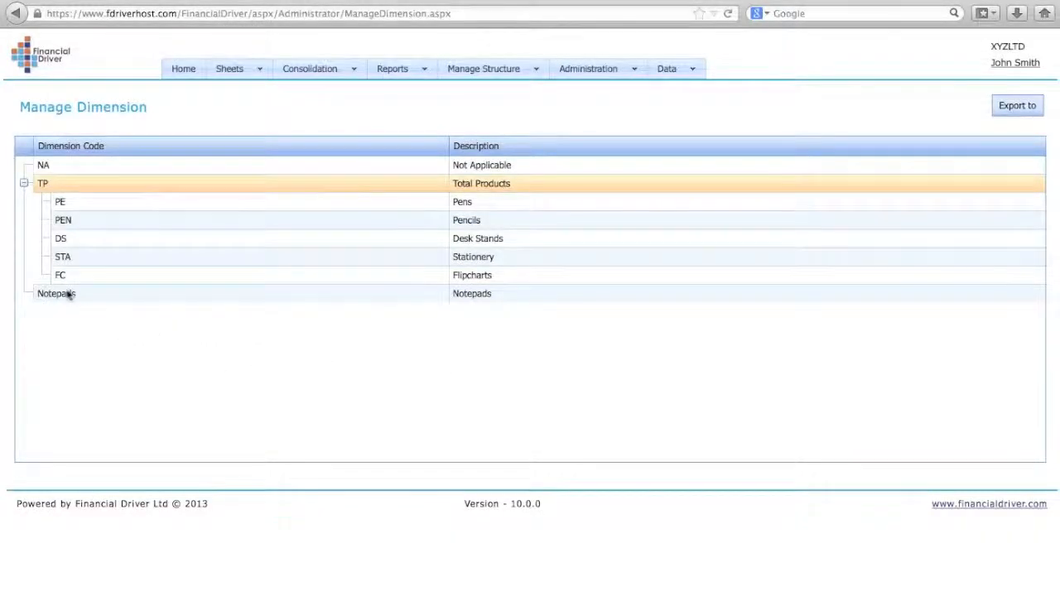
# Step: Move the Notepads dimension under Total Products using Create as Child
pyautogui.moveTo(67, 295); pyautogui.dragTo(110, 187)
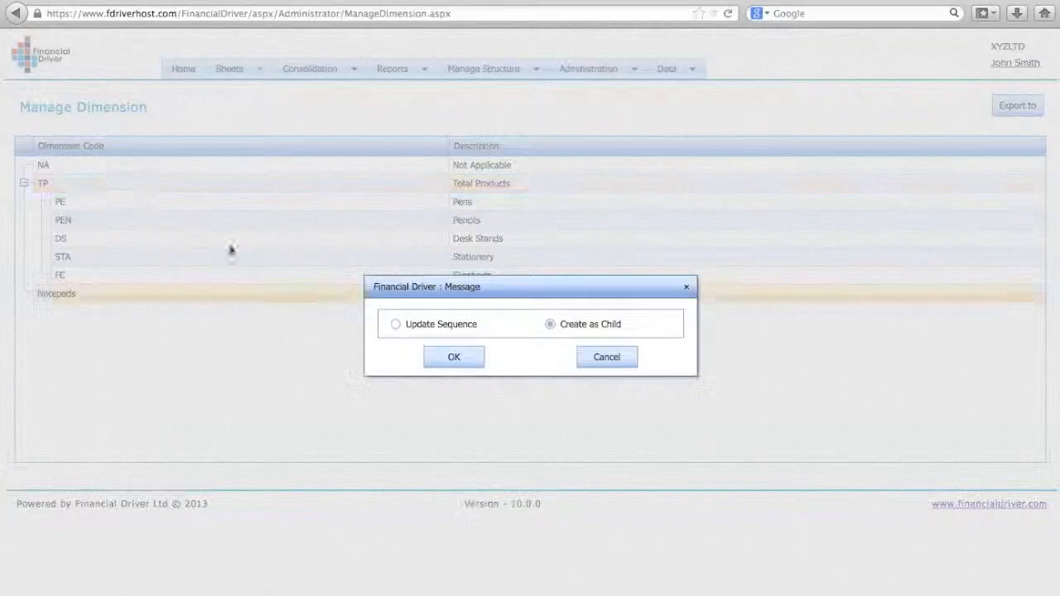
pyautogui.click(466, 363)
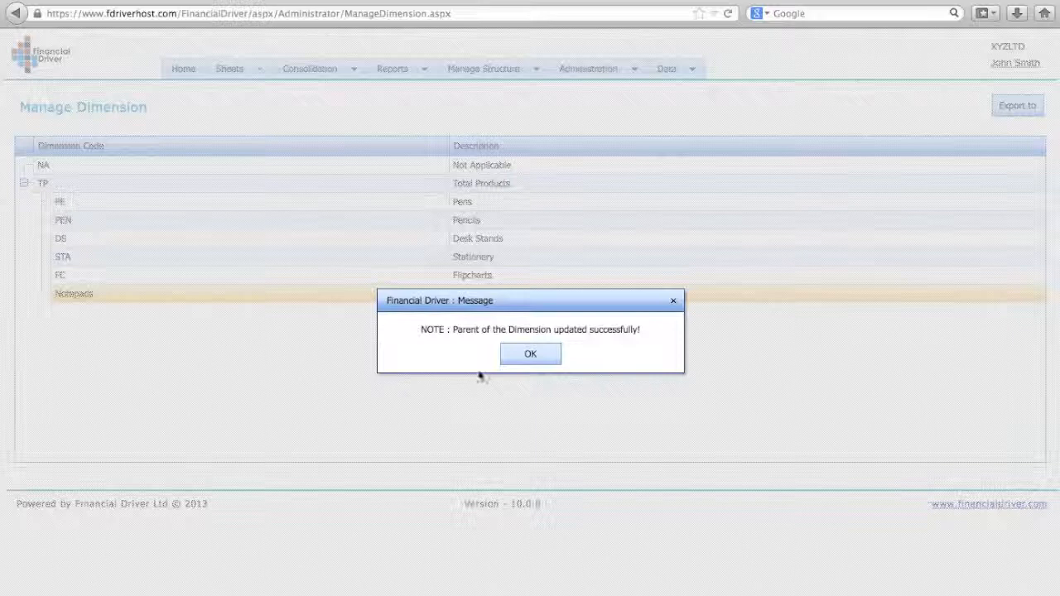
pyautogui.click(534, 357)
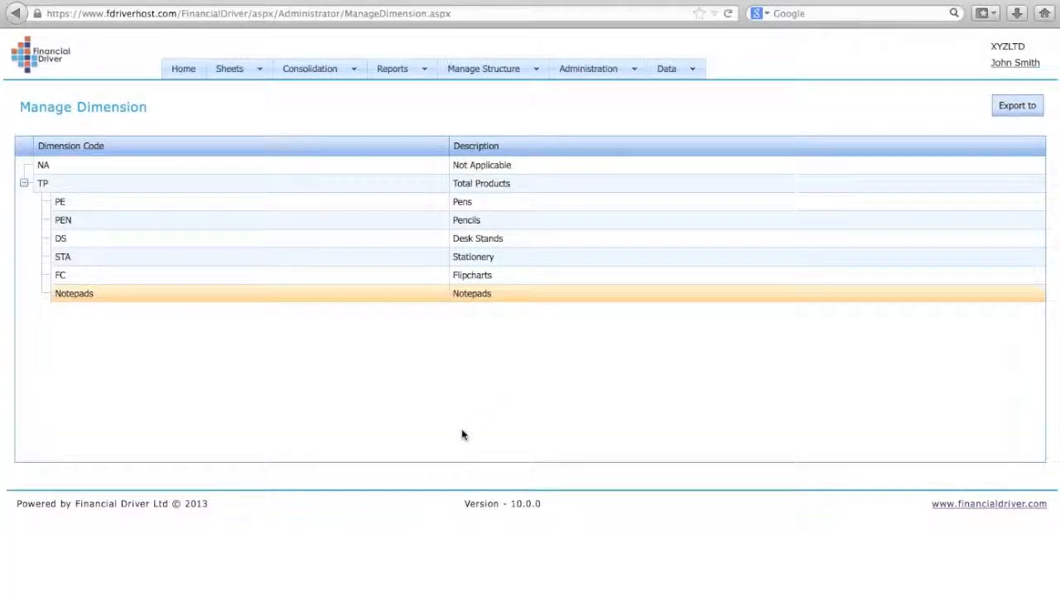